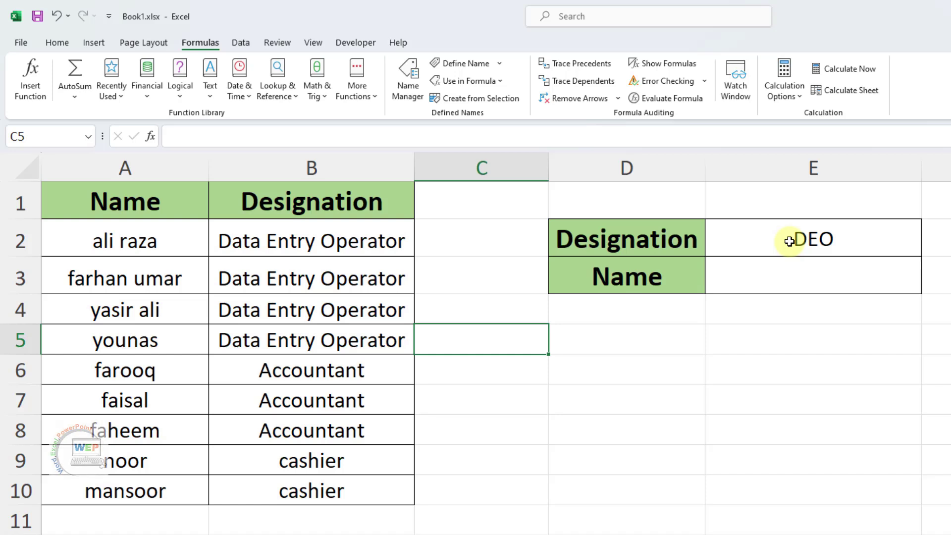
# Set E2 to Accountant and open E3's list to show the accountant names.
pyautogui.click(848, 238)
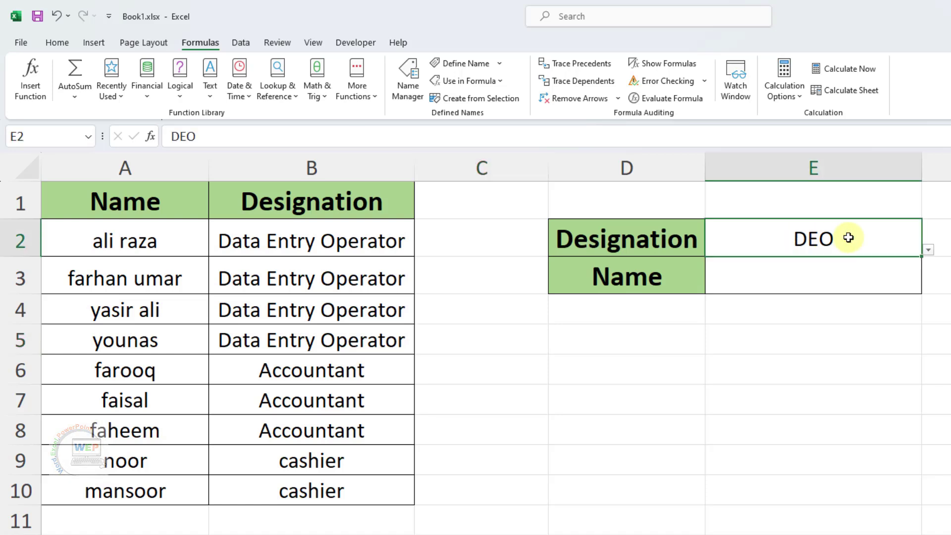
pyautogui.click(929, 250)
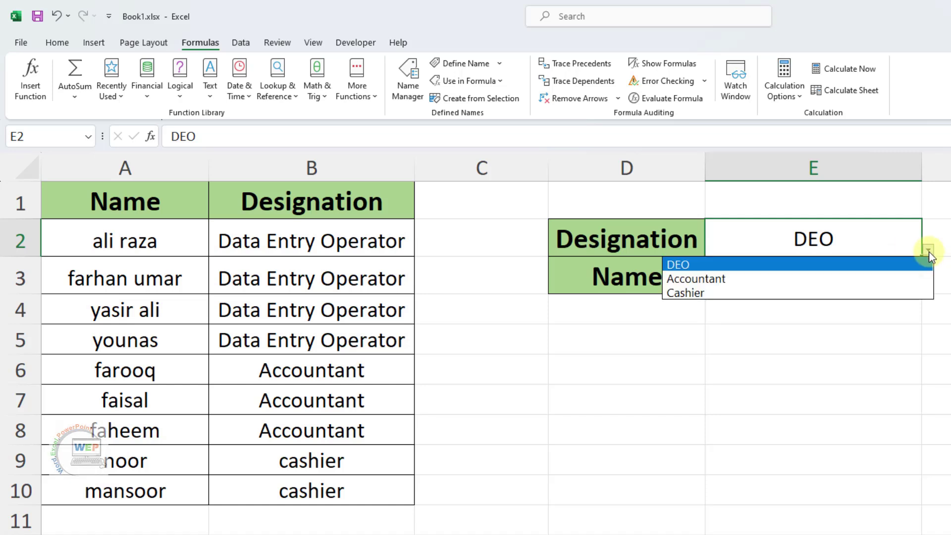
pyautogui.click(703, 281)
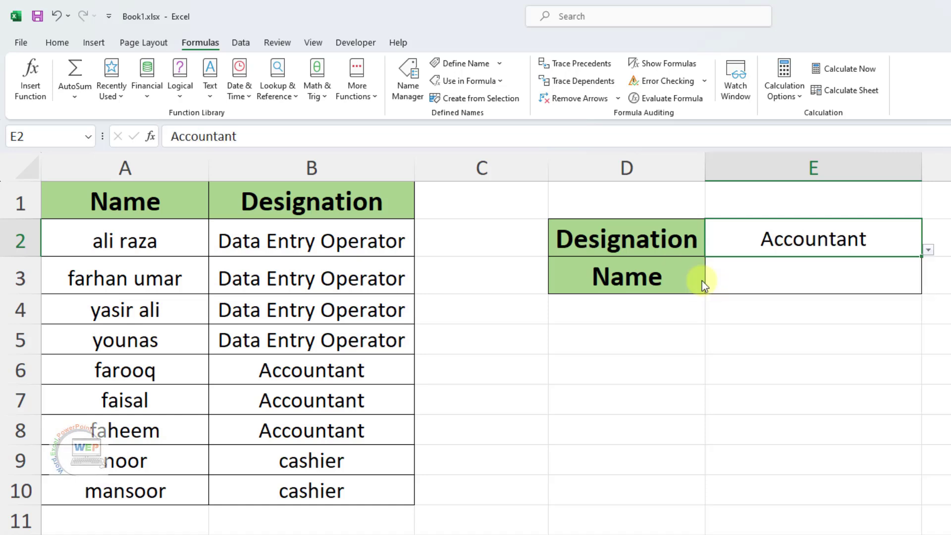
pyautogui.click(843, 276)
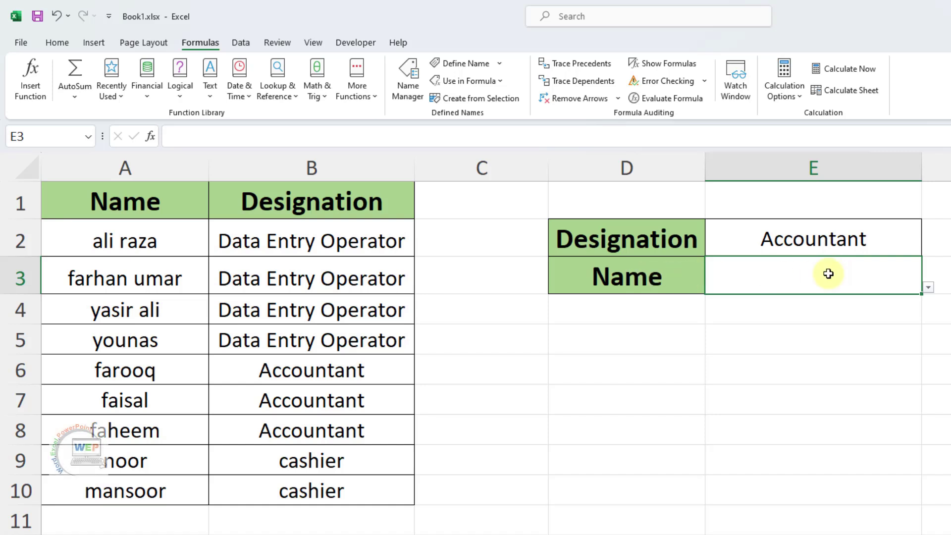
pyautogui.click(928, 288)
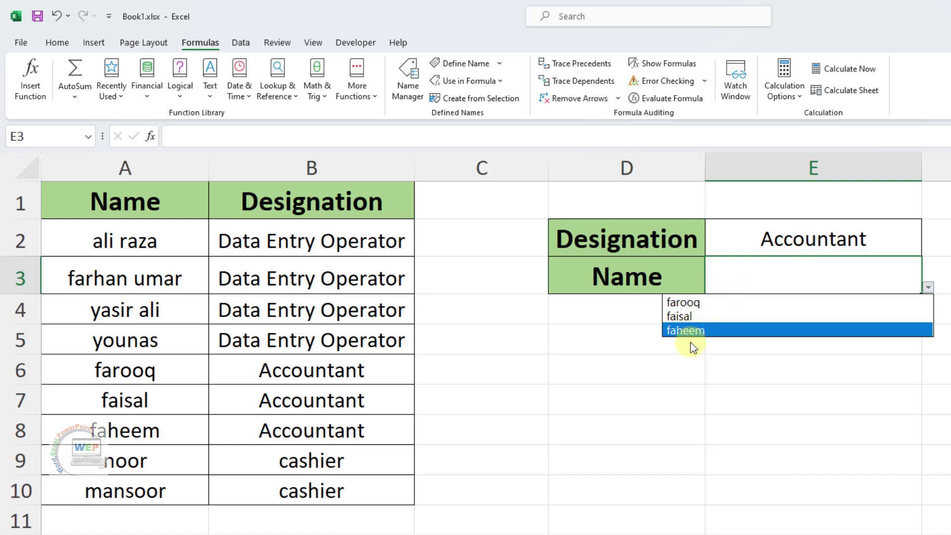
pyautogui.click(823, 240)
# Switch E2 to Cashier and check that E3 now offers only noor and mansoor.
pyautogui.click(827, 240)
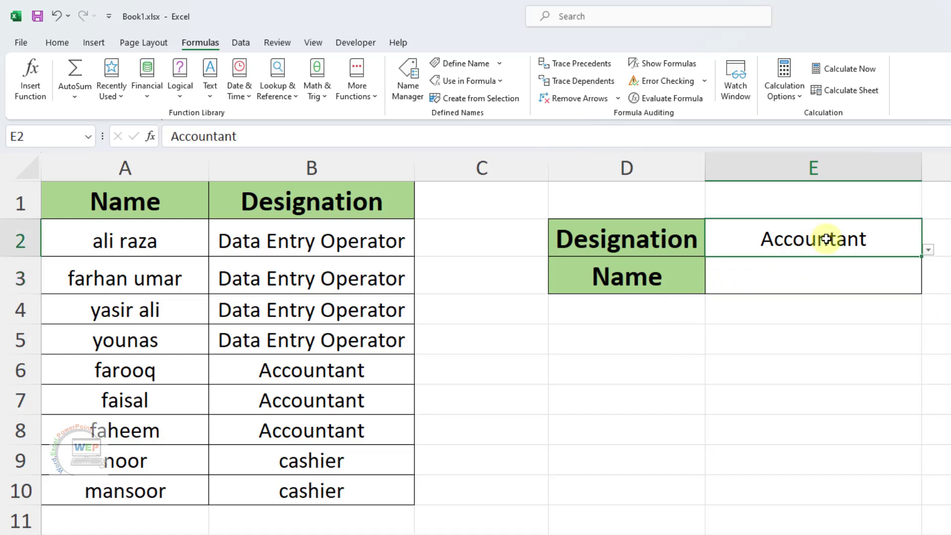
pyautogui.click(928, 250)
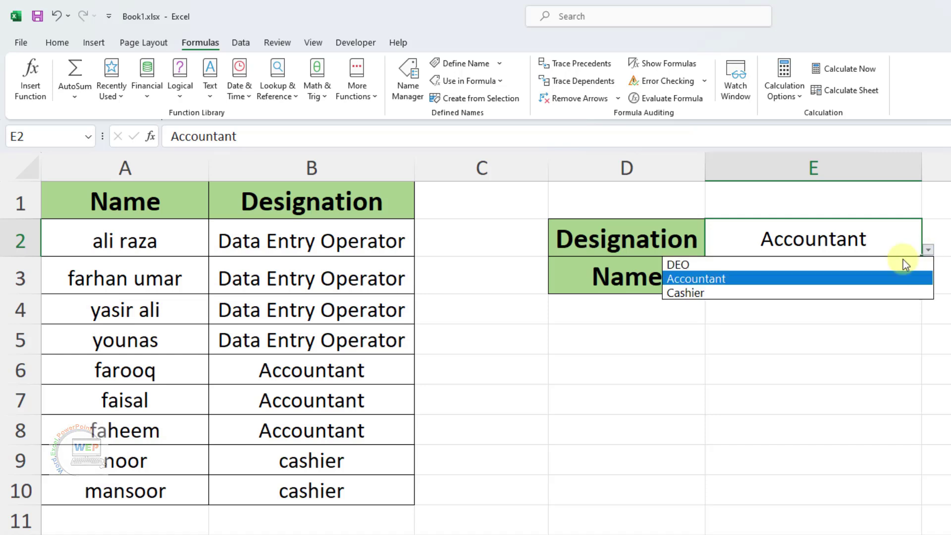
pyautogui.click(813, 293)
pyautogui.click(821, 275)
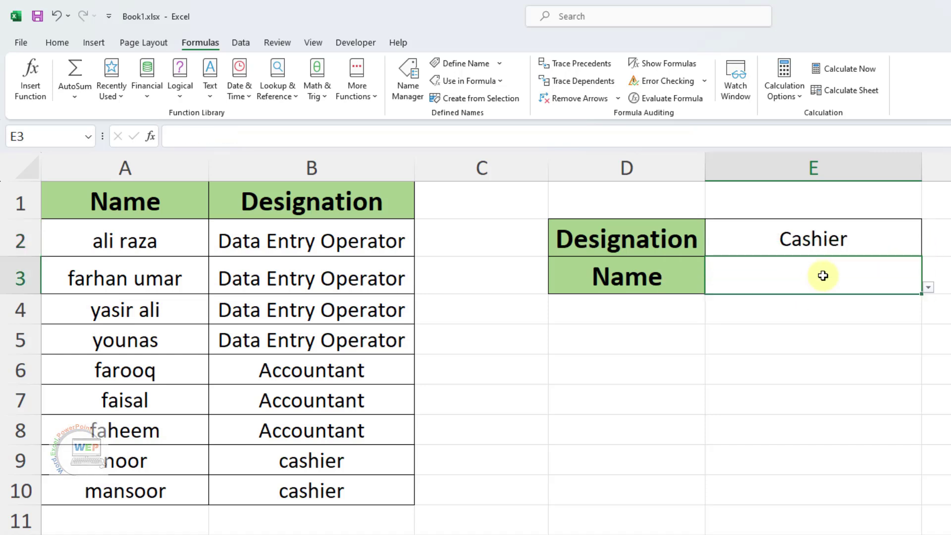
pyautogui.click(929, 287)
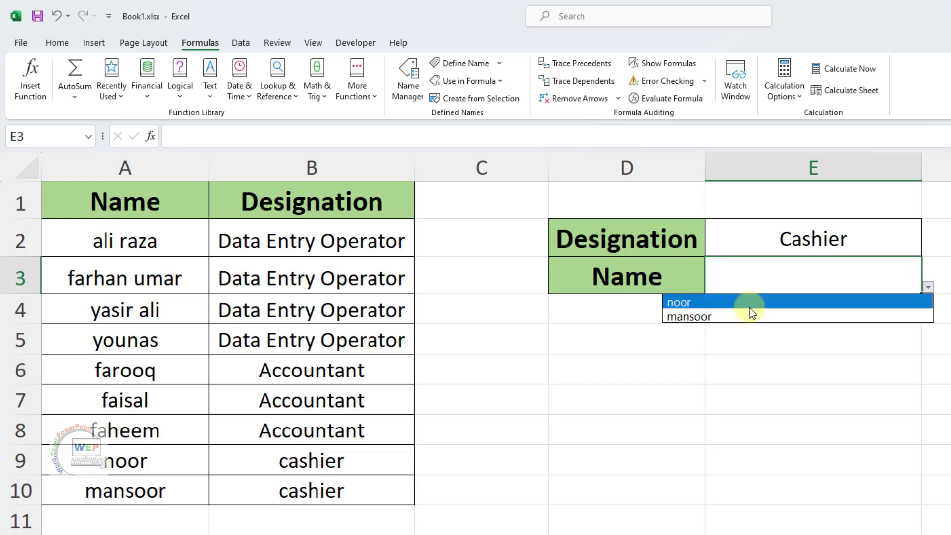
pyautogui.click(737, 285)
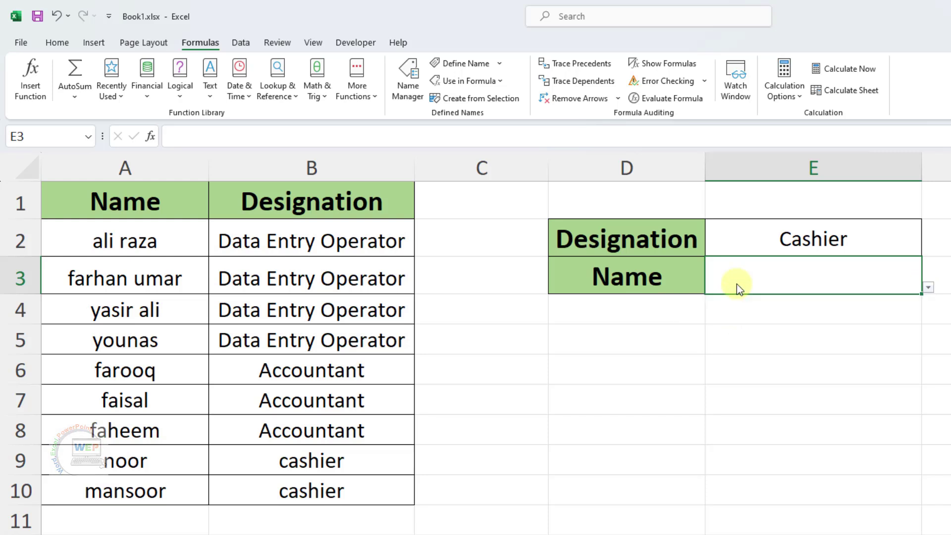
# Remove all data validation from E2:E3 using Clear All.
pyautogui.click(587, 341)
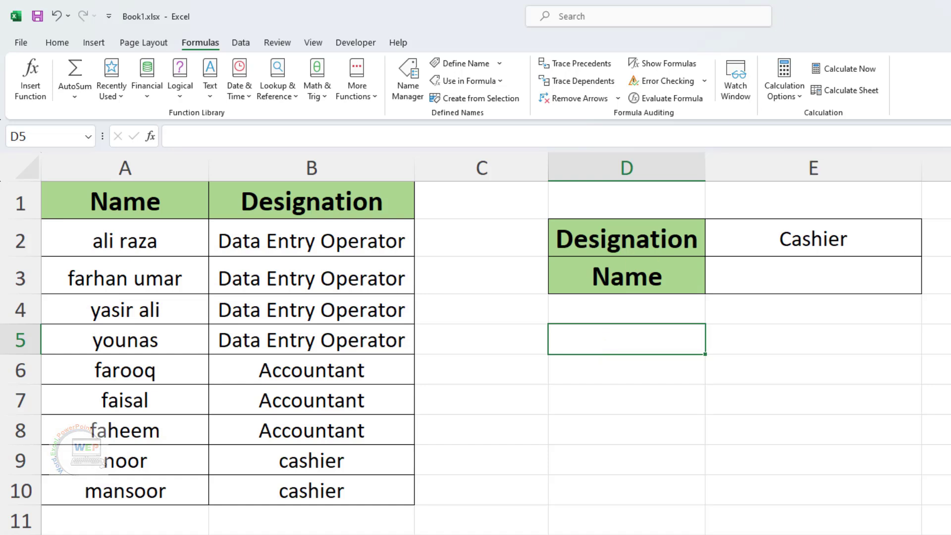
pyautogui.moveTo(828, 234); pyautogui.dragTo(824, 273)
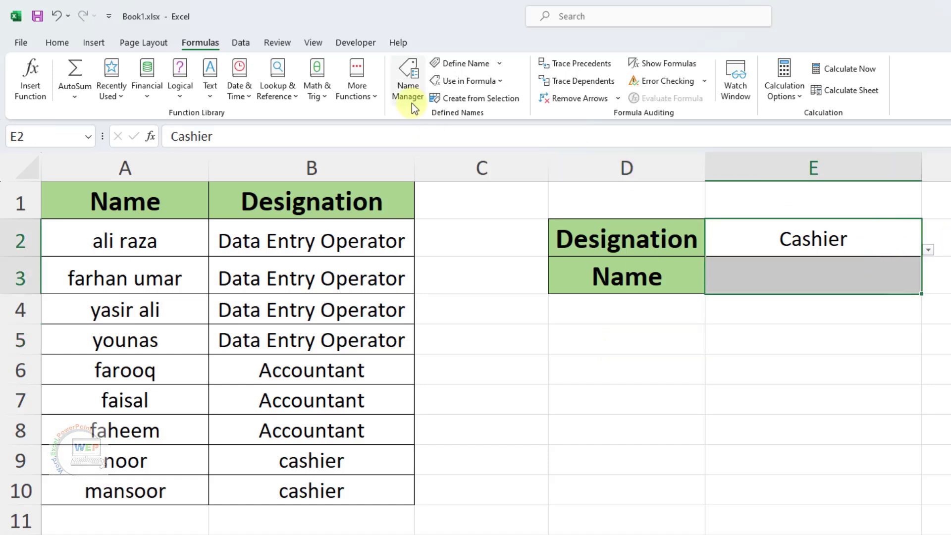
pyautogui.click(243, 42)
pyautogui.click(673, 101)
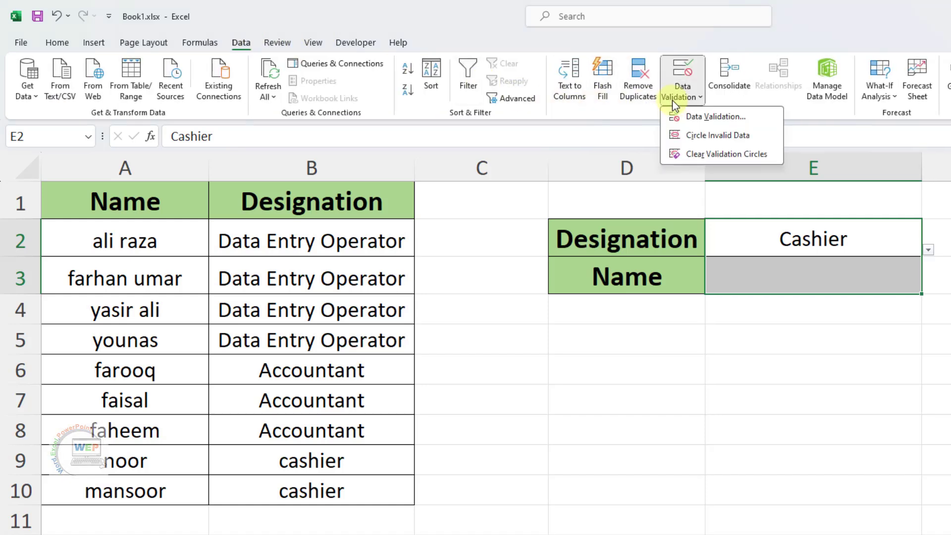
pyautogui.click(714, 120)
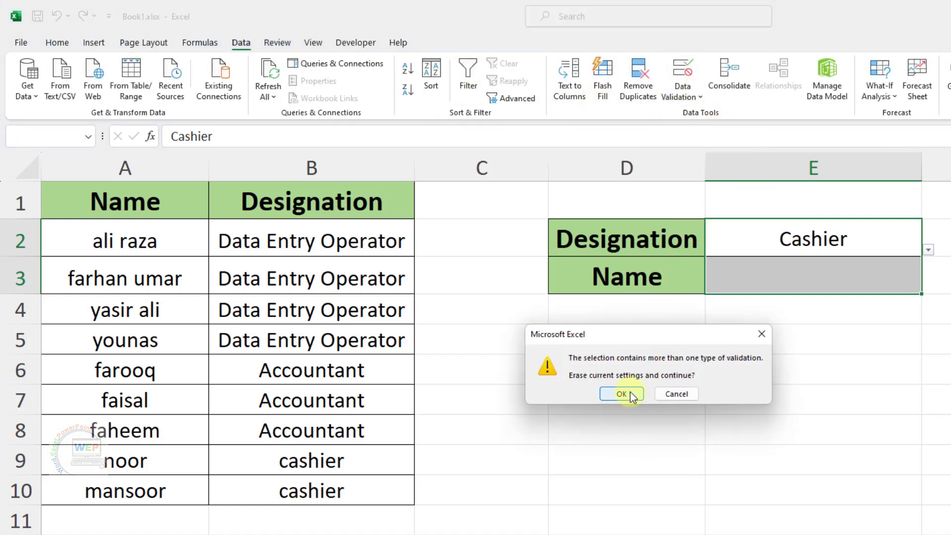
pyautogui.click(630, 392)
pyautogui.click(788, 467)
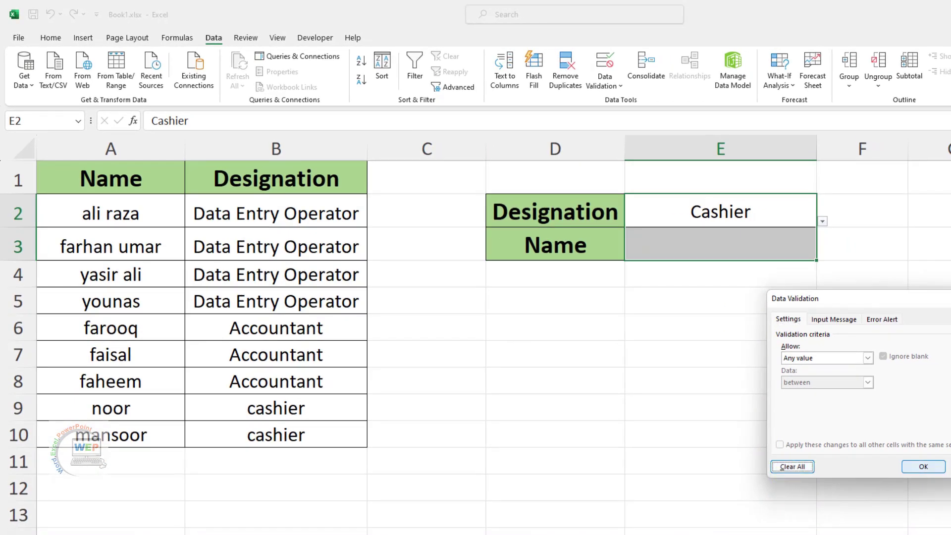
pyautogui.click(923, 466)
# Delete the leftover Cashier value from E2.
pyautogui.click(758, 327)
pyautogui.click(887, 242)
pyautogui.press('Delete')
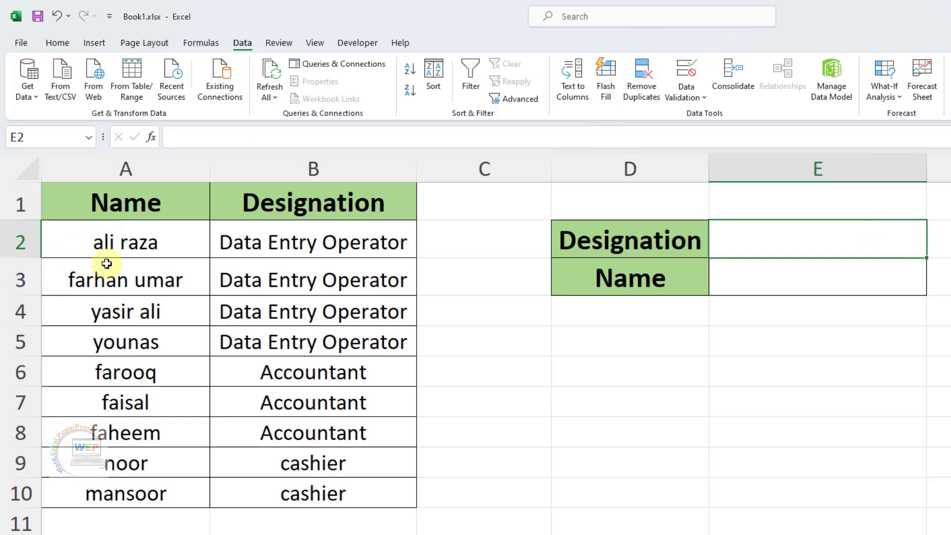
# Highlight the staff names in column A and designations B2:B10, then bring up the Formulas tab.
pyautogui.moveTo(297, 240); pyautogui.dragTo(292, 460)
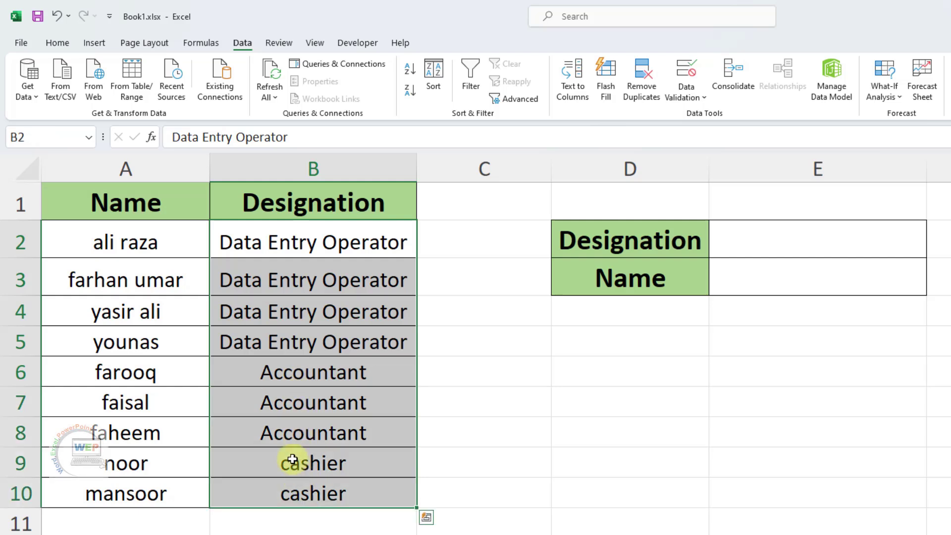
pyautogui.click(160, 298)
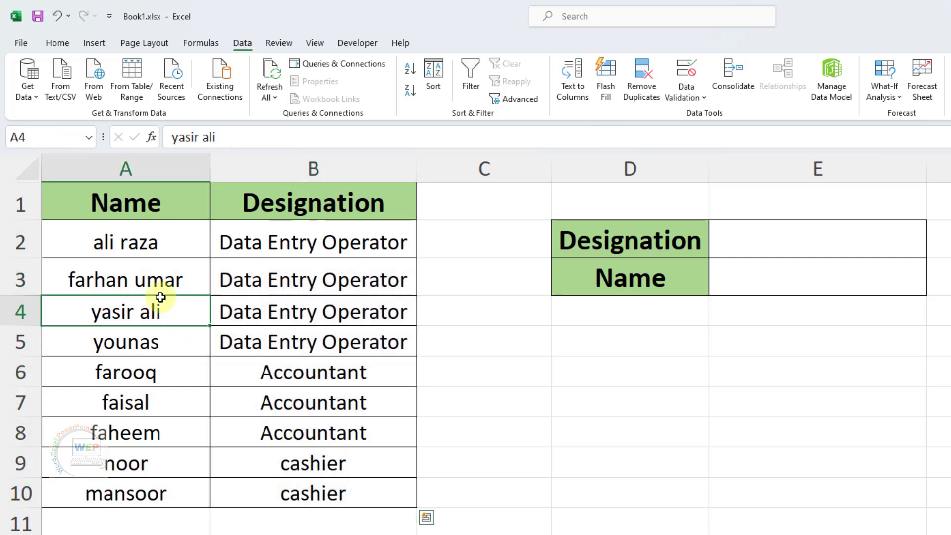
pyautogui.moveTo(267, 232); pyautogui.dragTo(283, 490)
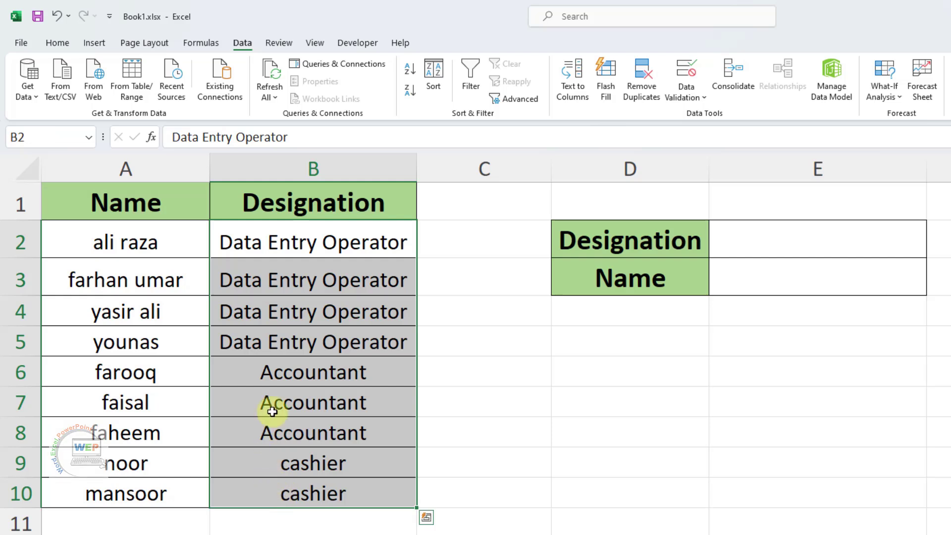
pyautogui.click(272, 372)
pyautogui.click(272, 244)
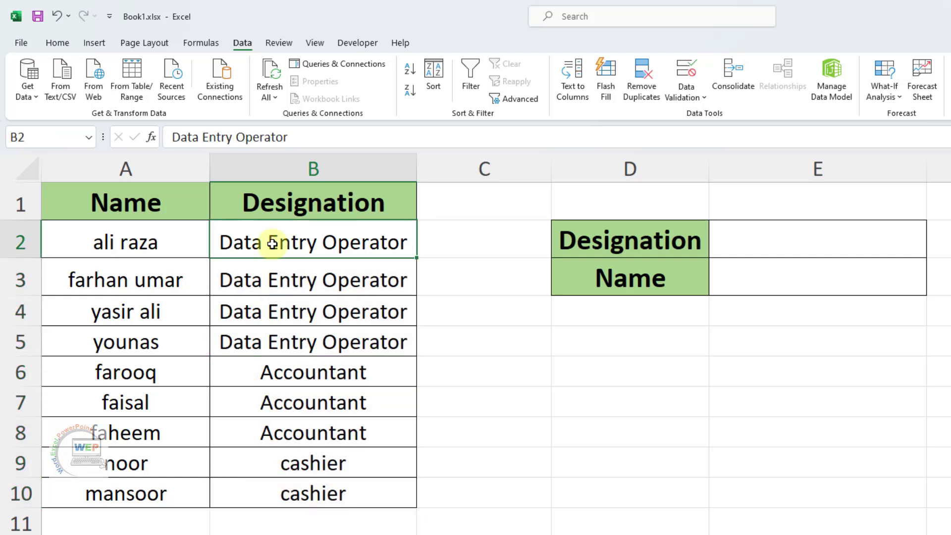
pyautogui.moveTo(176, 241); pyautogui.dragTo(171, 310)
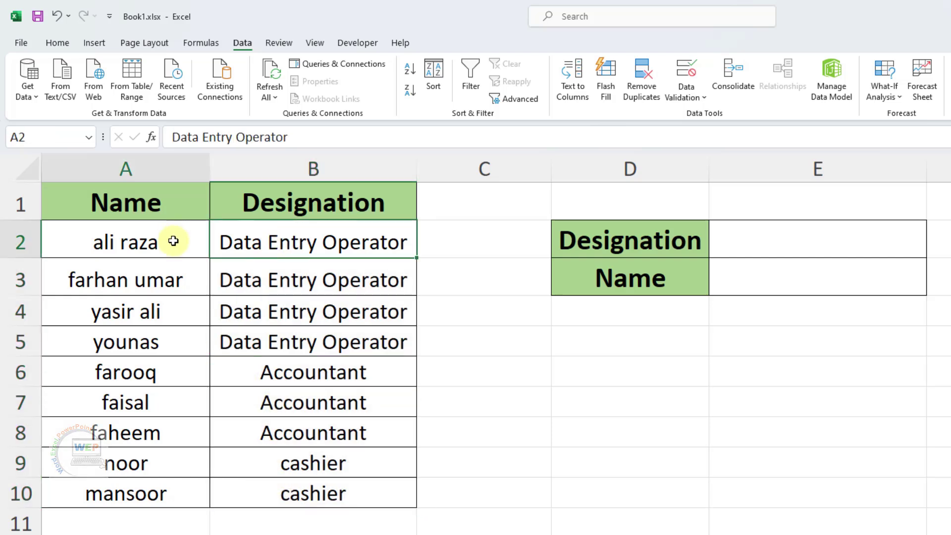
pyautogui.click(264, 289)
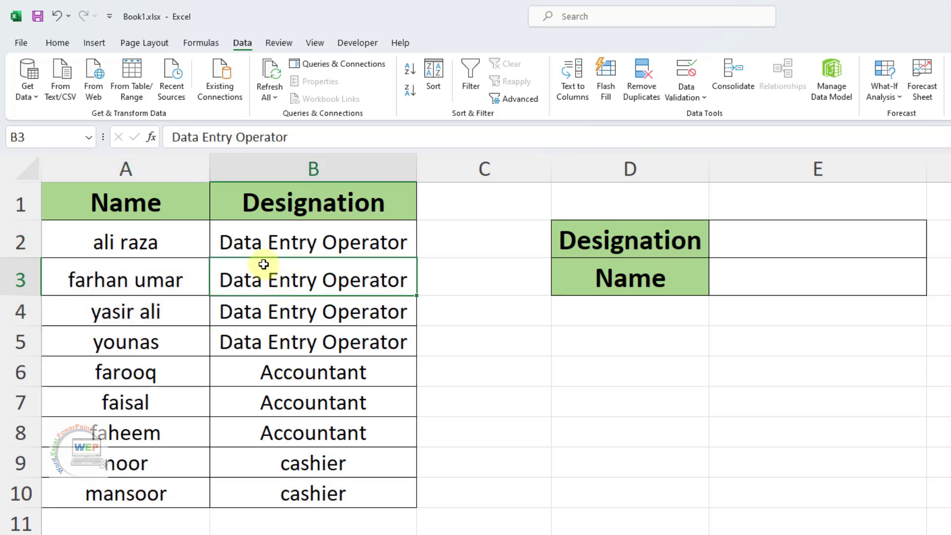
pyautogui.hotkey('alt', 'm')
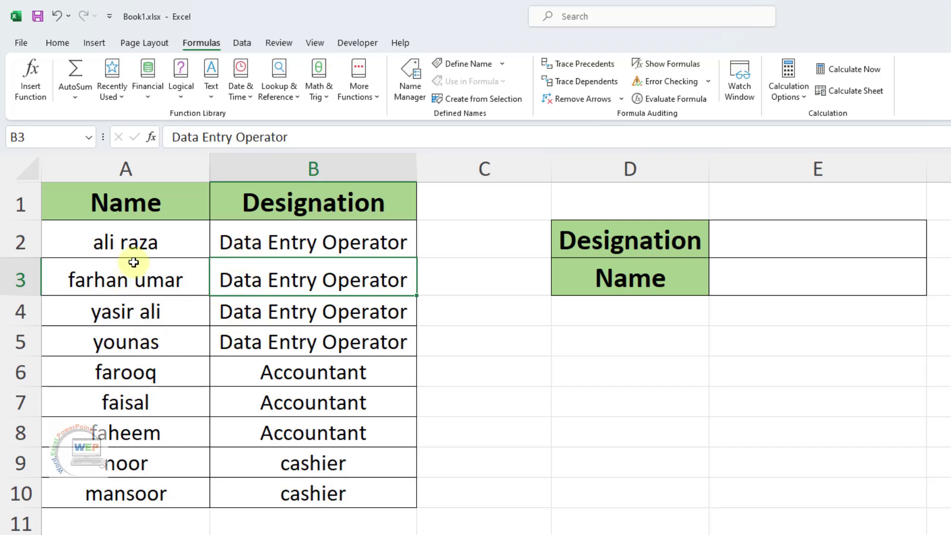
# Name the Data Entry Operator range A2:A5 'DEO' through the Name Box.
pyautogui.moveTo(139, 242); pyautogui.dragTo(131, 340)
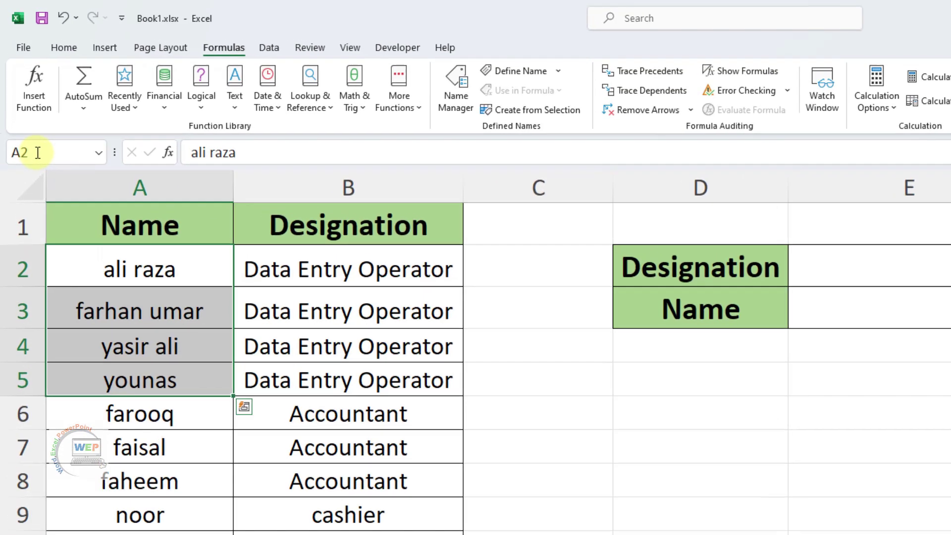
pyautogui.click(37, 153)
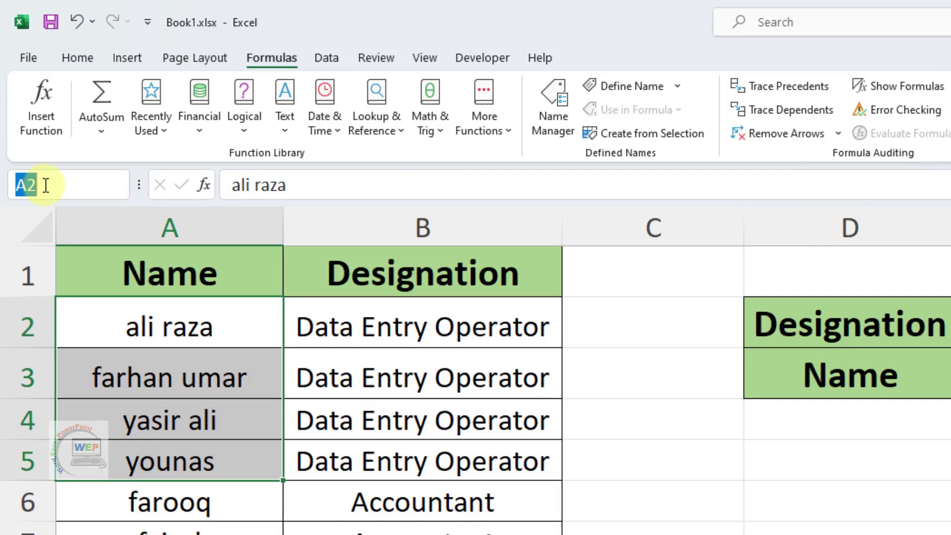
pyautogui.write('D')
pyautogui.write('E')
pyautogui.write('Q')
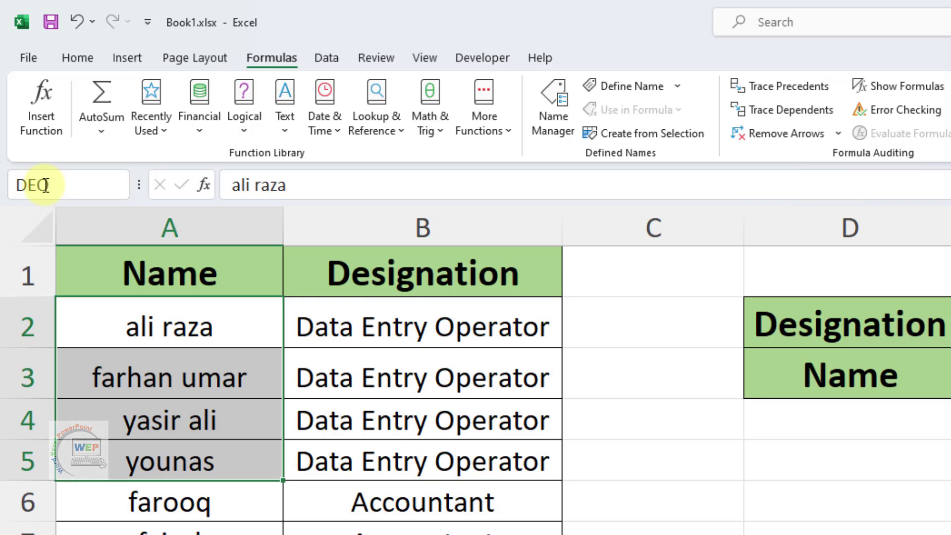
pyautogui.press('Return')
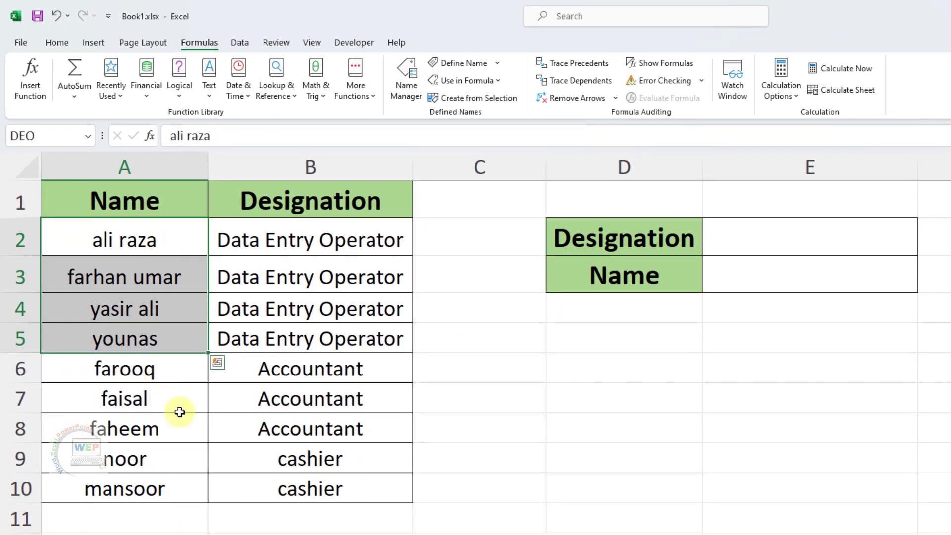
pyautogui.click(180, 411)
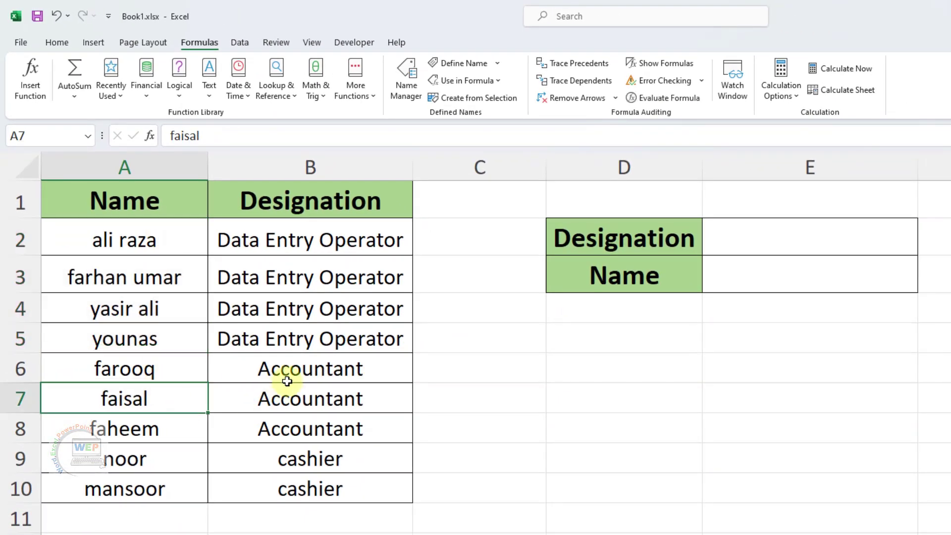
# Name the accountant range A6:A8 'Accountant' through the Name Box.
pyautogui.moveTo(180, 376); pyautogui.dragTo(176, 427)
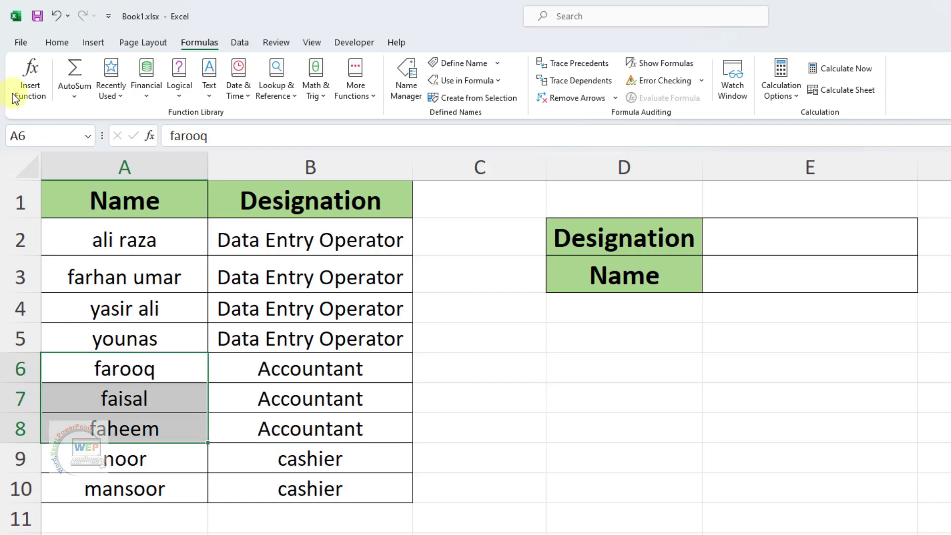
pyautogui.click(28, 134)
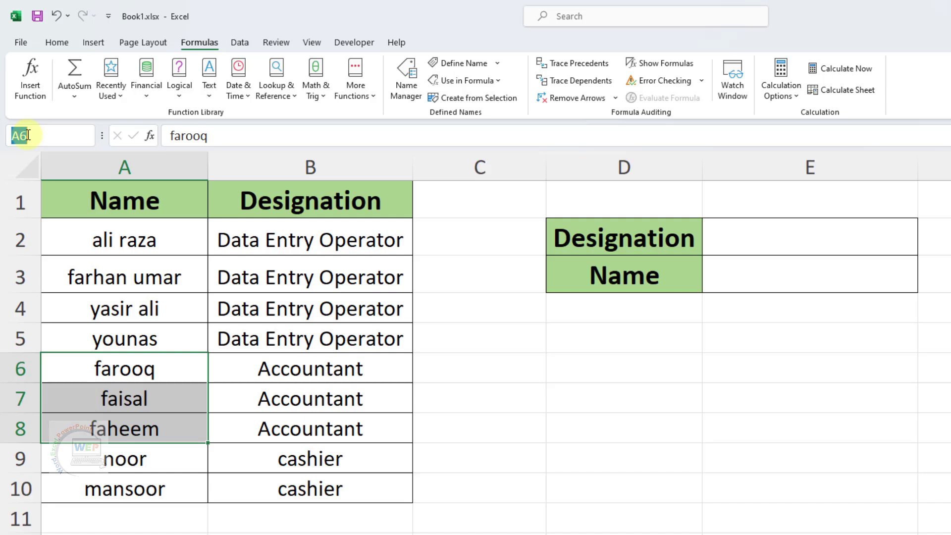
pyautogui.write('A')
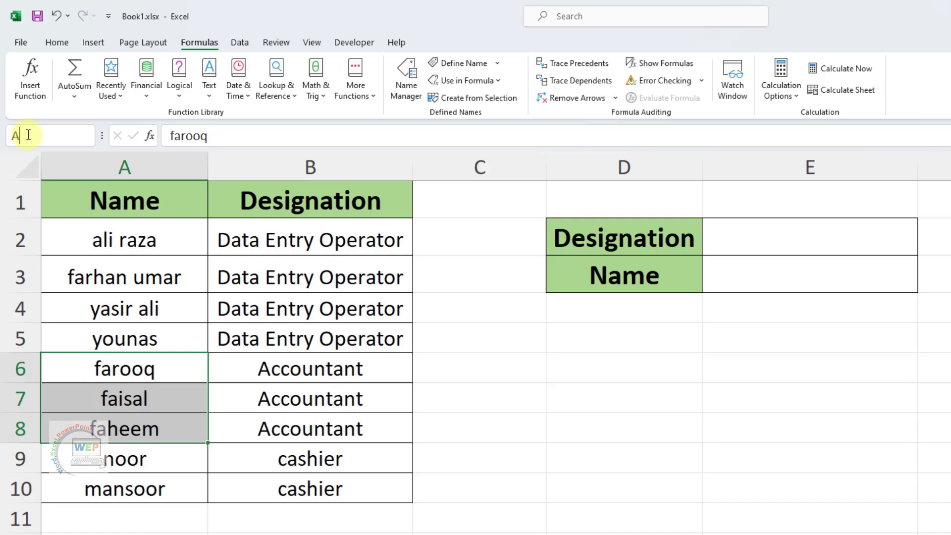
pyautogui.write('ccountant')
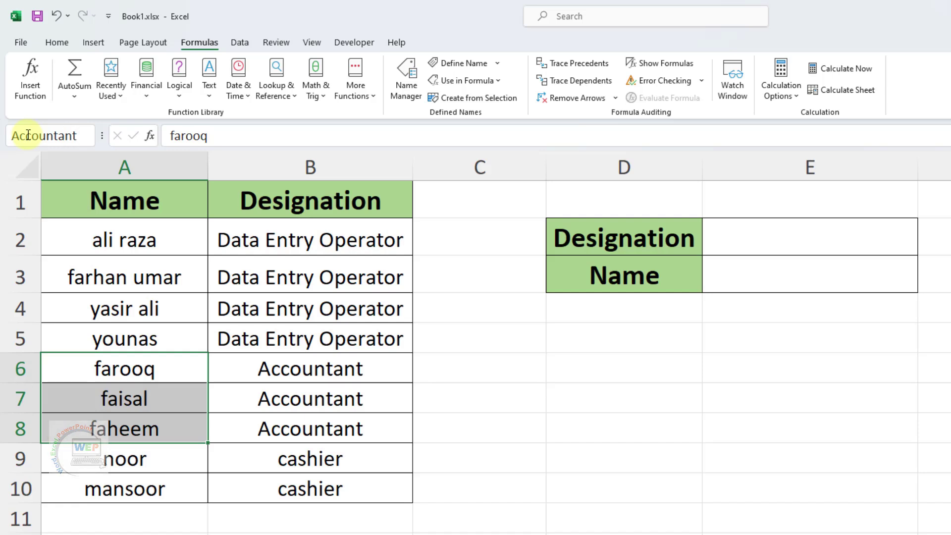
pyautogui.press('Return')
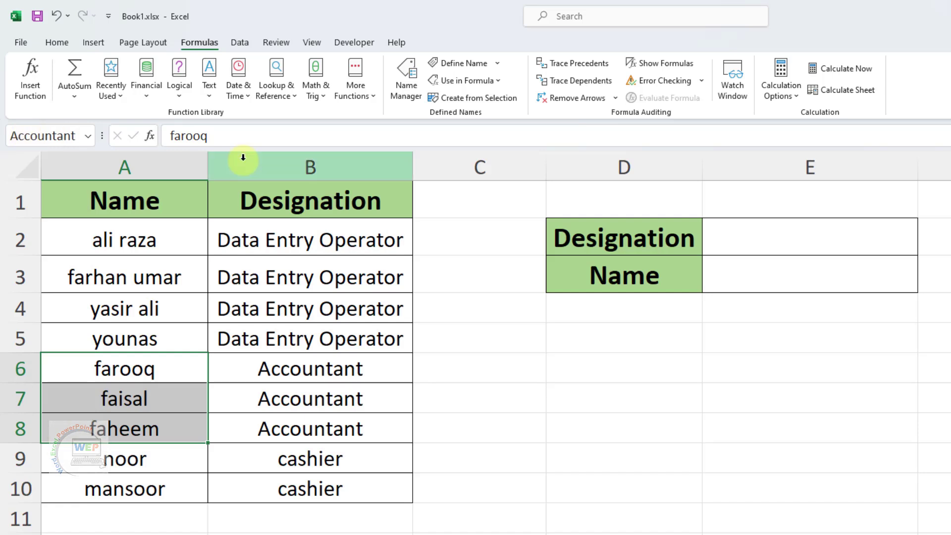
pyautogui.click(191, 469)
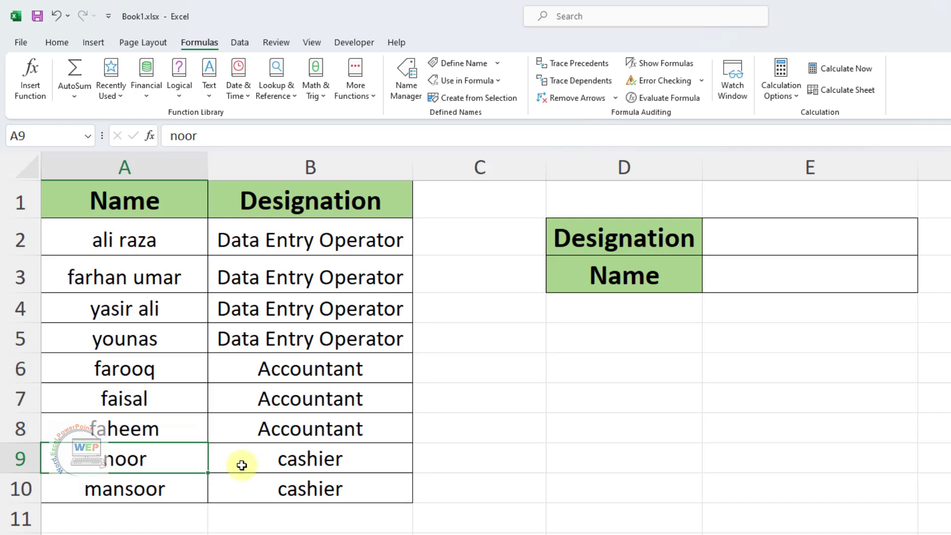
# Name the cashier range A9:A10 'Cashier' through the Name Box.
pyautogui.moveTo(173, 462); pyautogui.dragTo(165, 489)
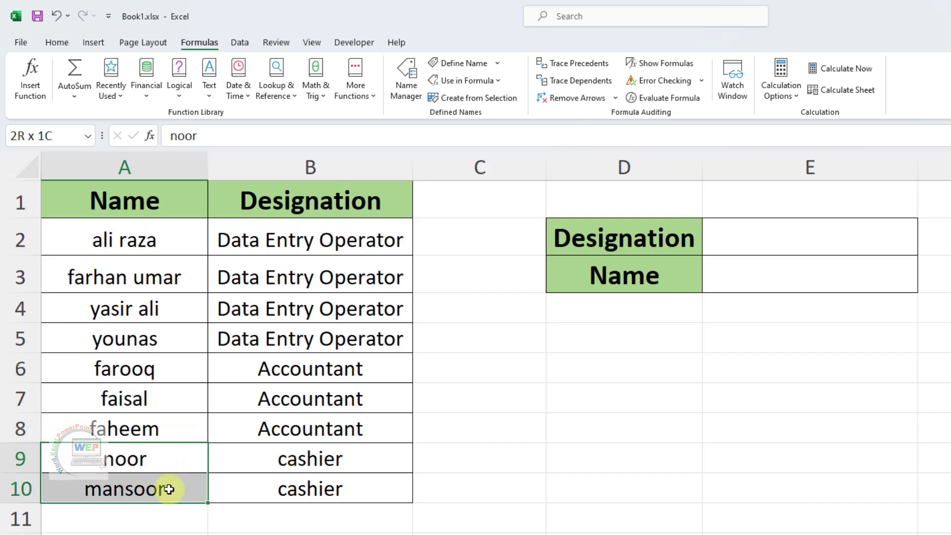
pyautogui.click(41, 135)
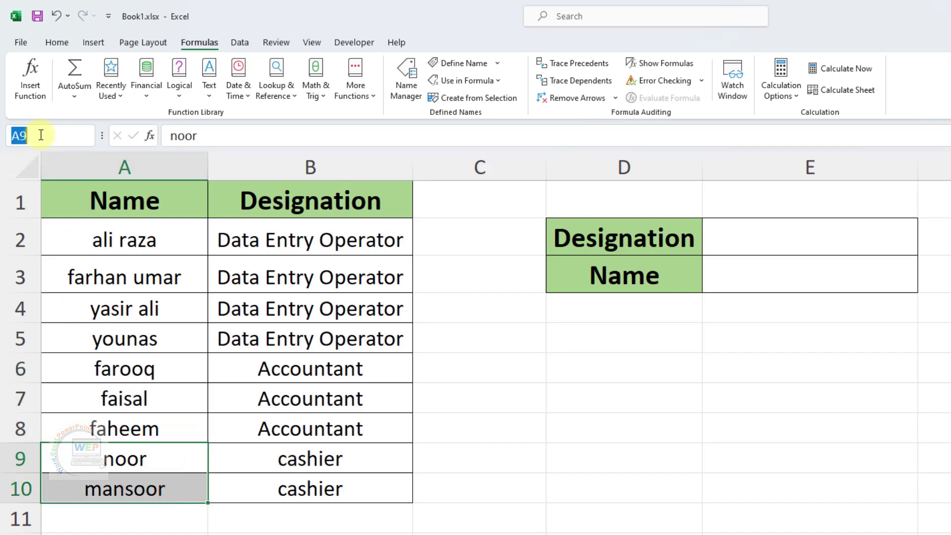
pyautogui.write('Cashier')
pyautogui.press('Return')
pyautogui.click(317, 368)
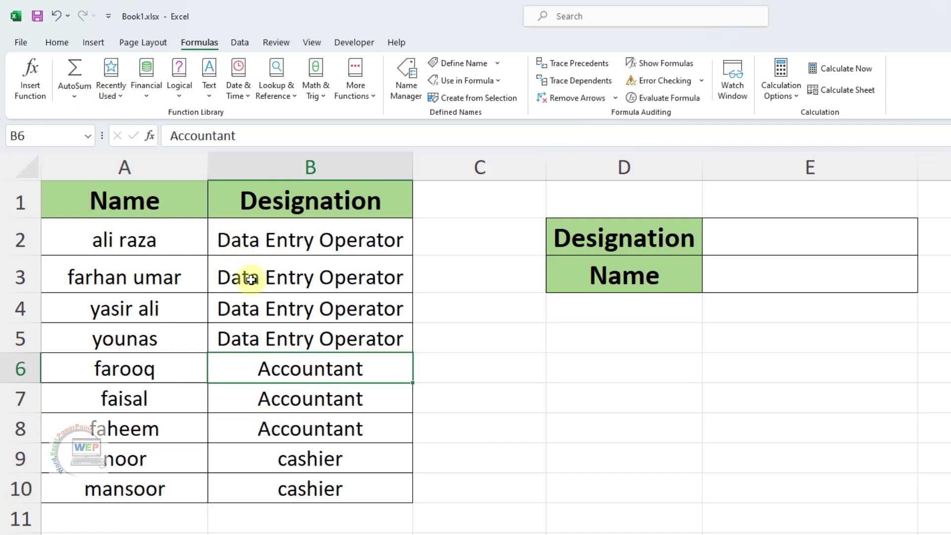
# Give E2 List validation with source DEO,Accountant,Cashier.
pyautogui.click(795, 239)
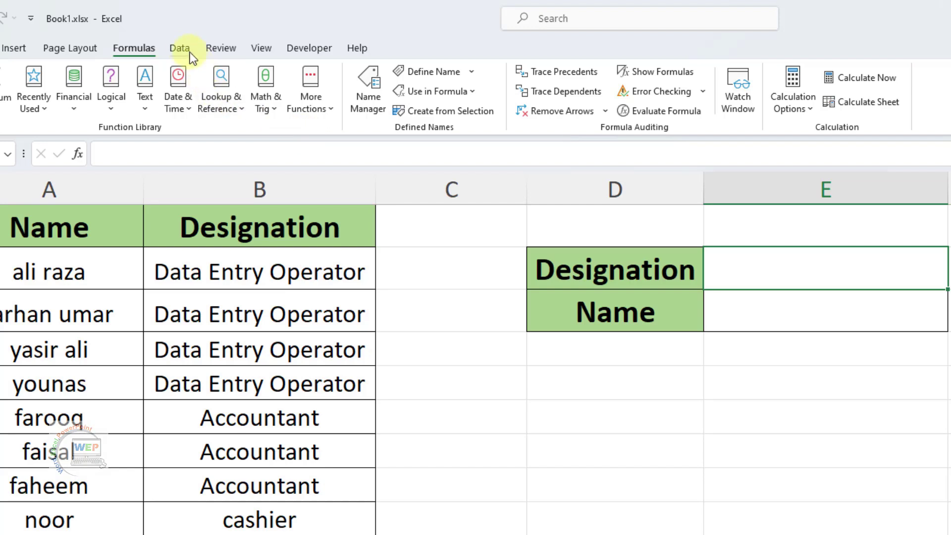
pyautogui.click(58, 49)
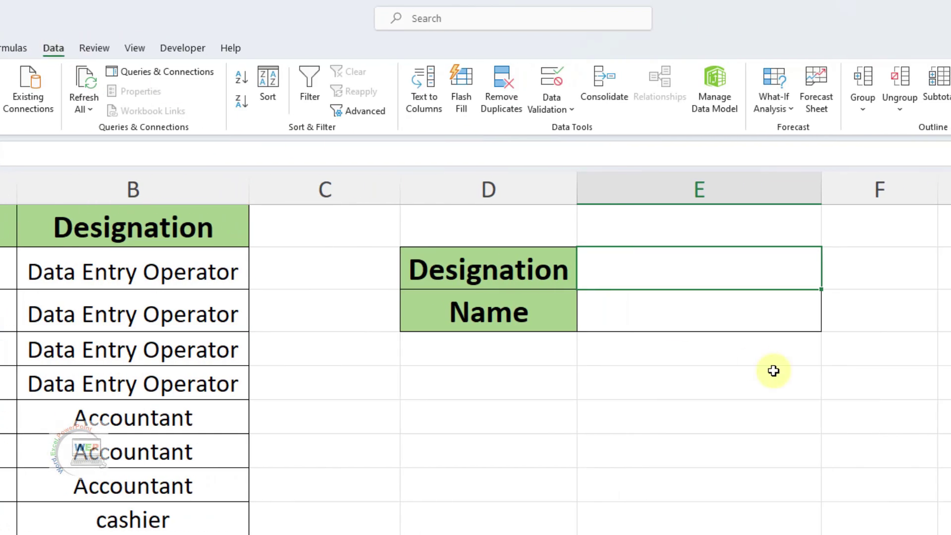
pyautogui.click(687, 275)
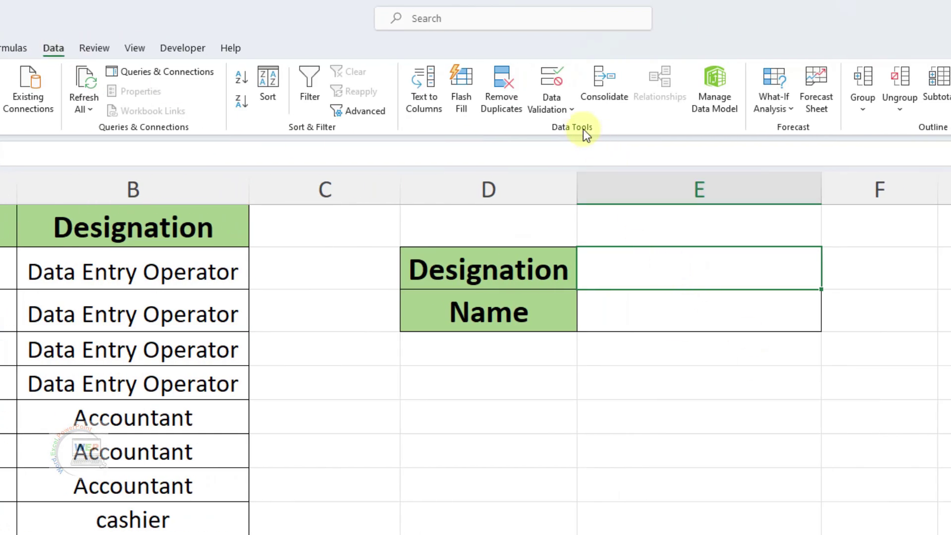
pyautogui.click(578, 110)
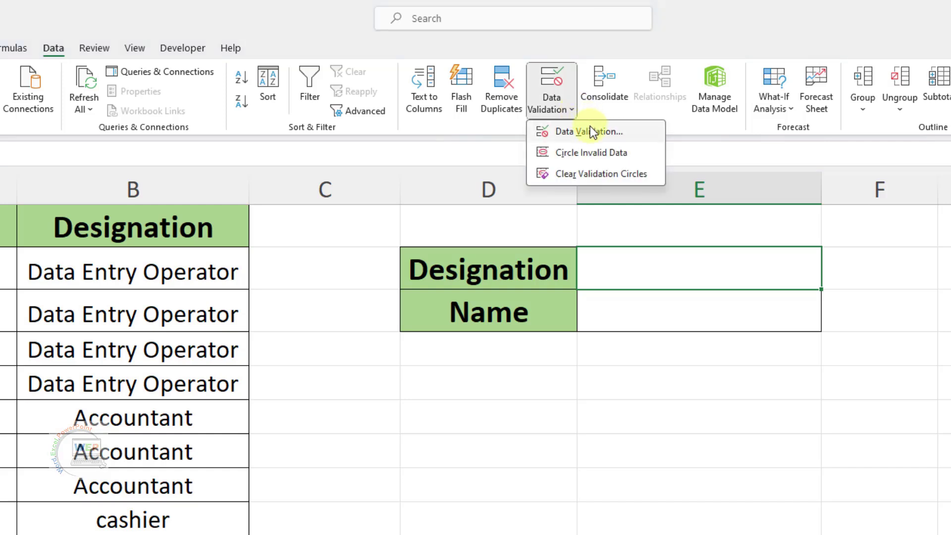
pyautogui.click(591, 135)
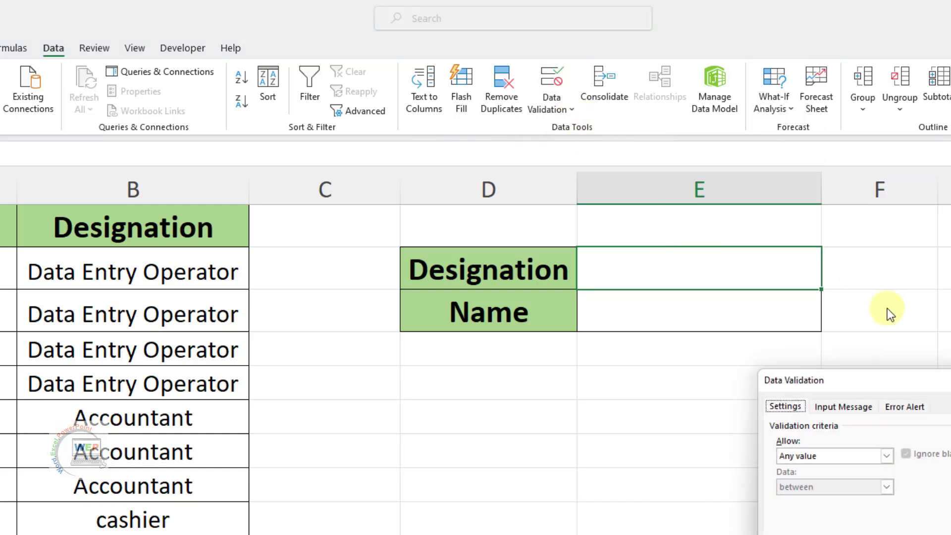
pyautogui.moveTo(889, 376); pyautogui.dragTo(623, 348)
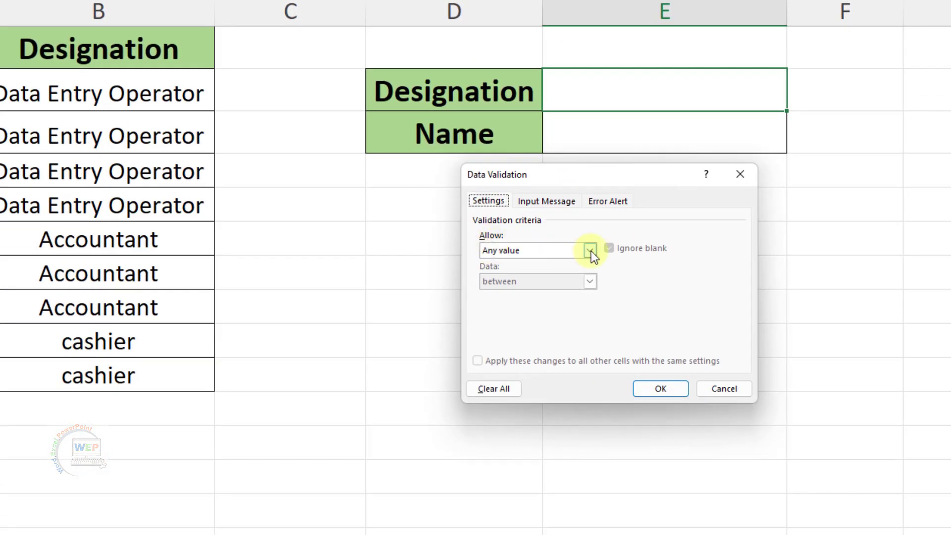
pyautogui.click(591, 251)
pyautogui.click(535, 290)
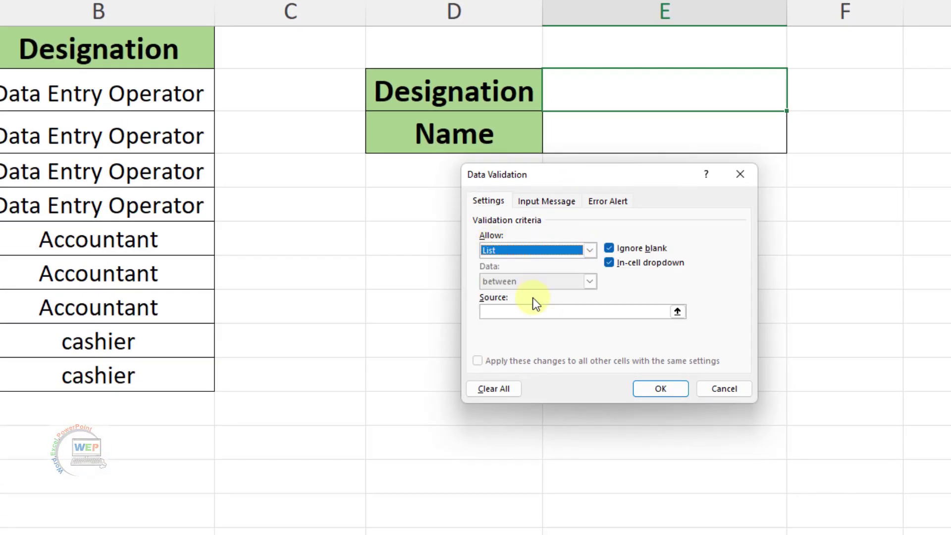
pyautogui.click(508, 313)
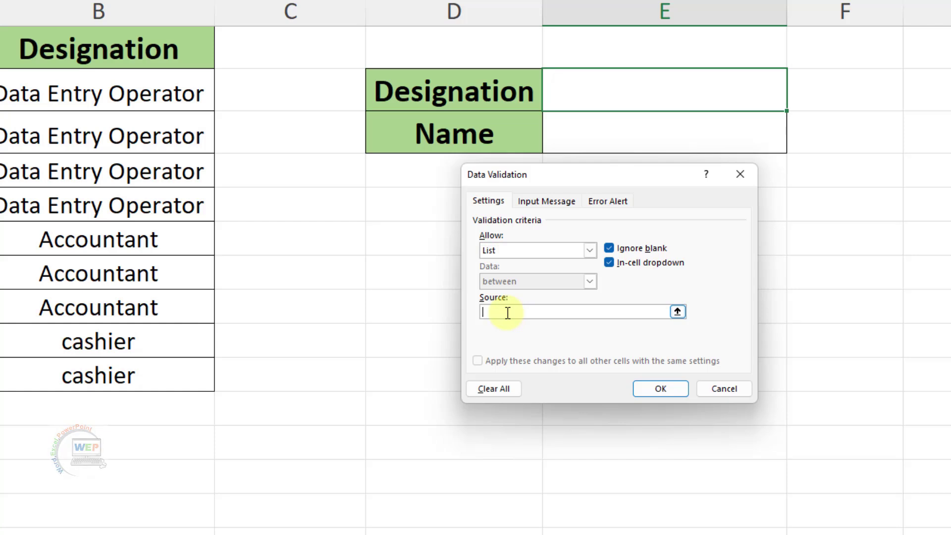
pyautogui.write('DEO')
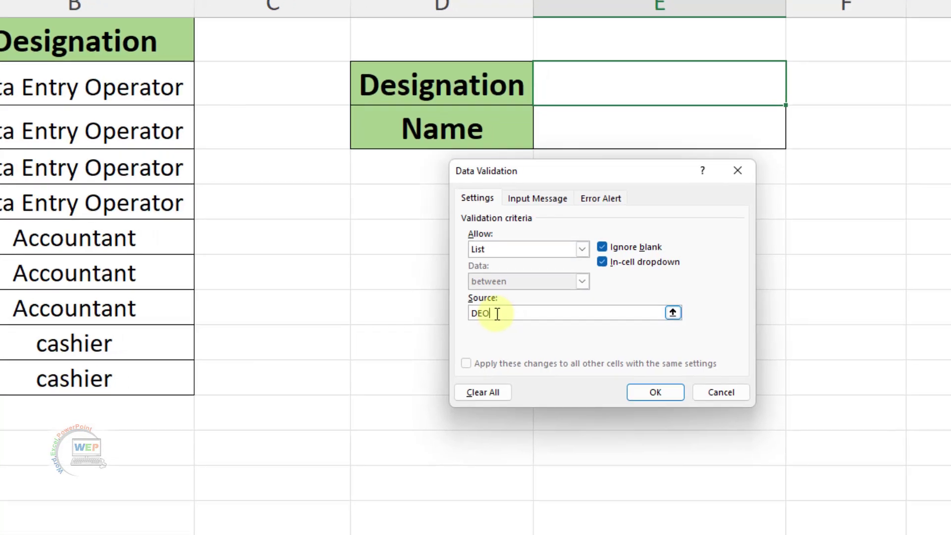
pyautogui.write(',Acccou')
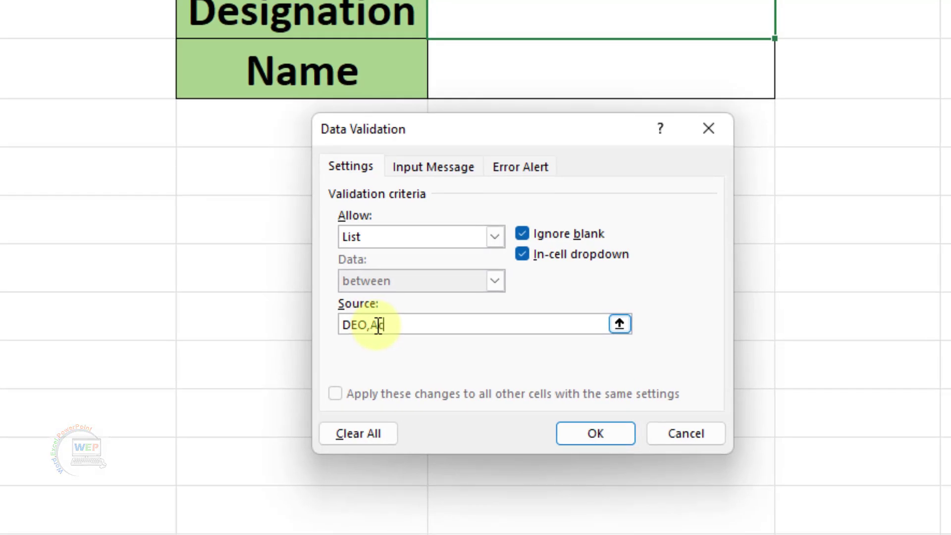
pyautogui.press('BackSpace')
pyautogui.press('BackSpace')
pyautogui.press('BackSpace')
pyautogui.press('BackSpace')
pyautogui.write('countant,')
pyautogui.write('Cashier')
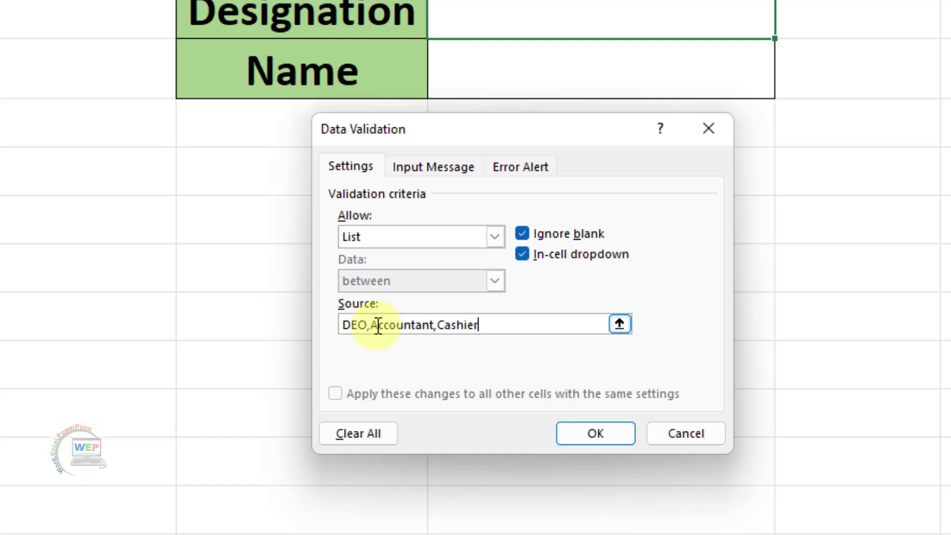
# Apply the designation list to E2, then test it by choosing Cashier and then Accountant.
pyautogui.click(581, 436)
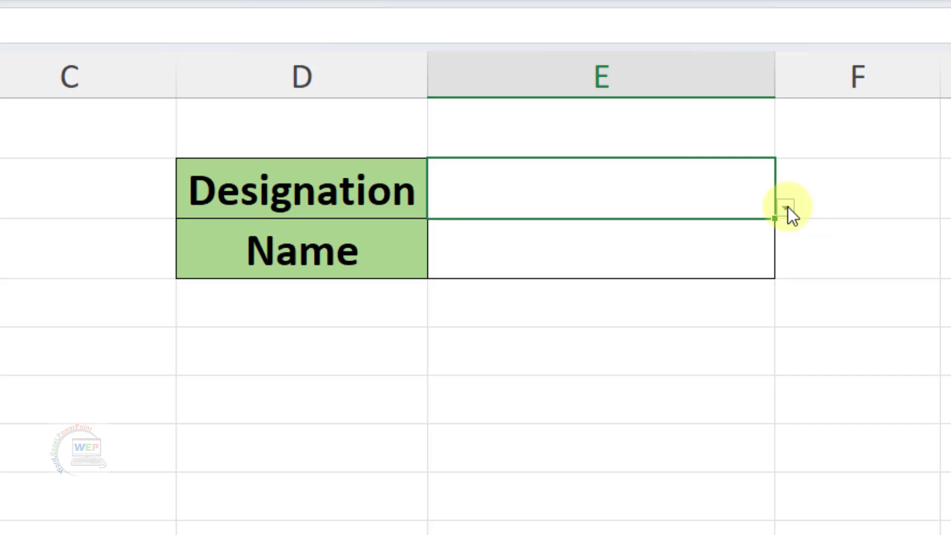
pyautogui.click(787, 208)
pyautogui.click(574, 267)
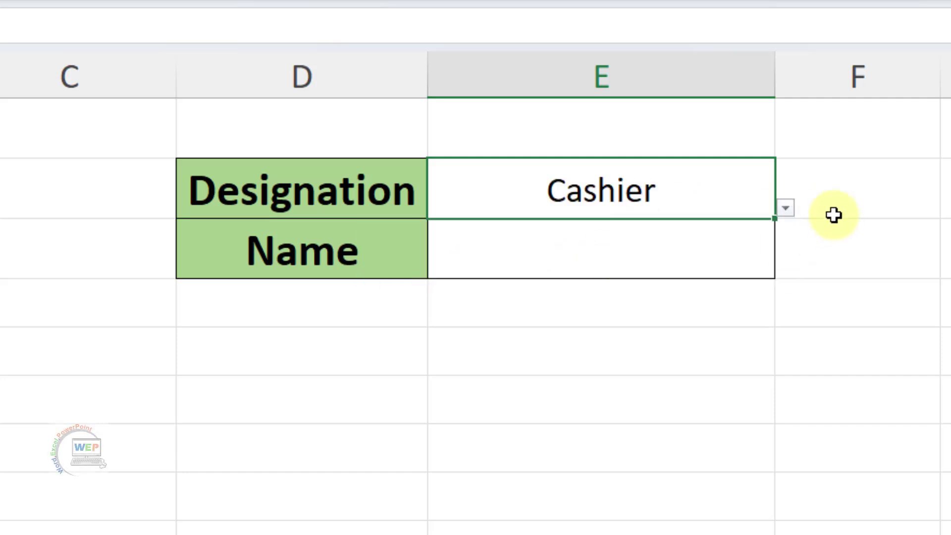
pyautogui.click(790, 210)
pyautogui.click(604, 247)
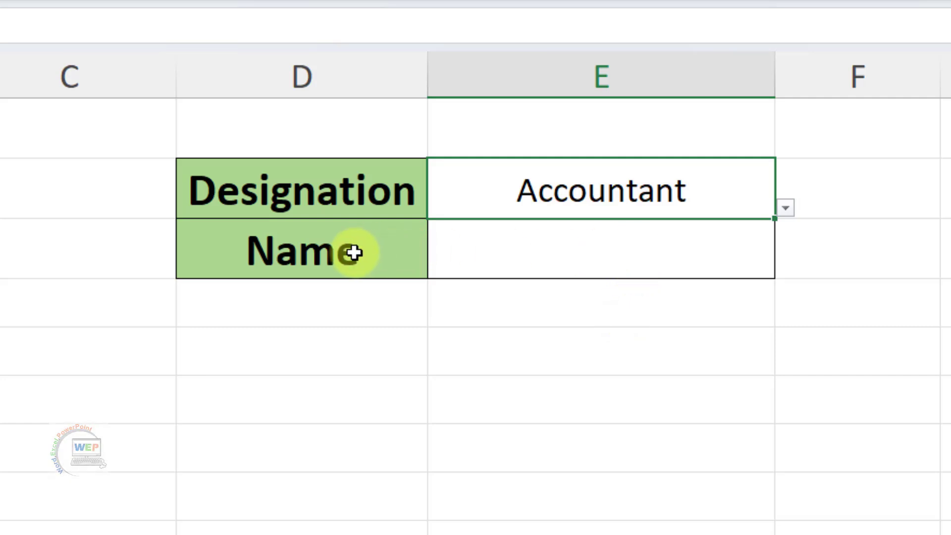
# Give E3 List validation with source =INDIRECT($E$2).
pyautogui.click(607, 256)
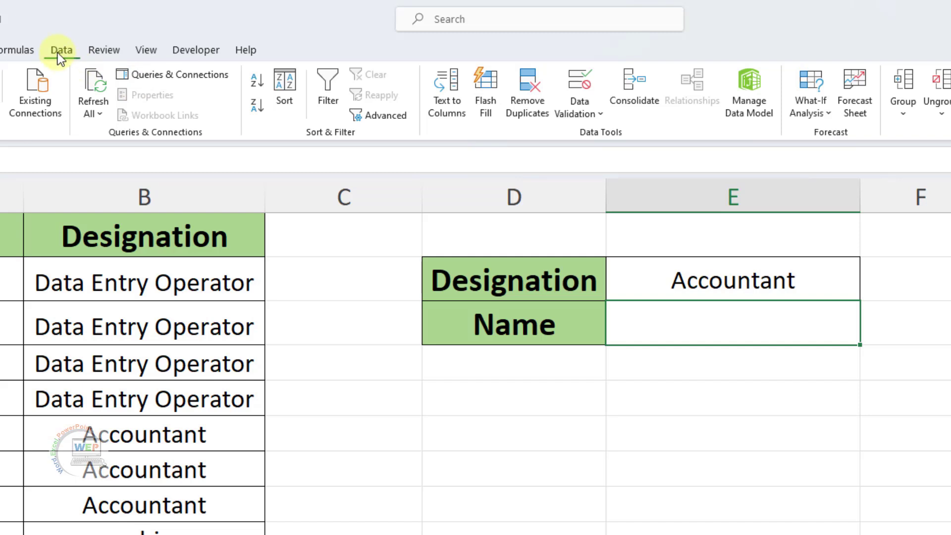
pyautogui.click(593, 117)
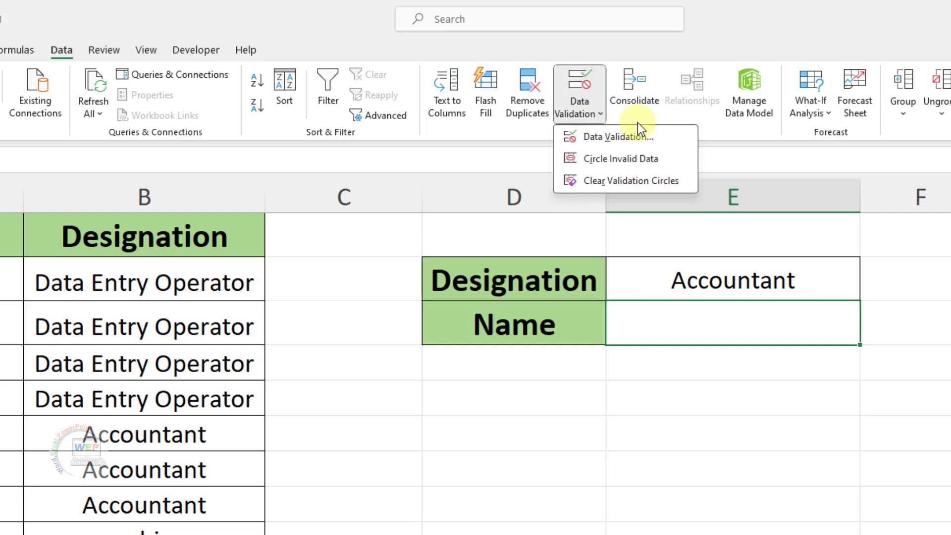
pyautogui.click(632, 138)
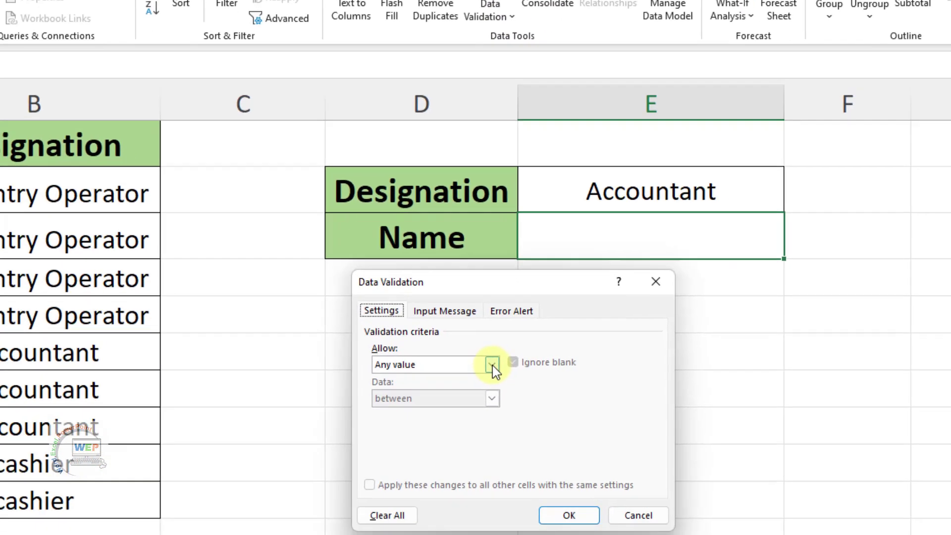
pyautogui.click(655, 445)
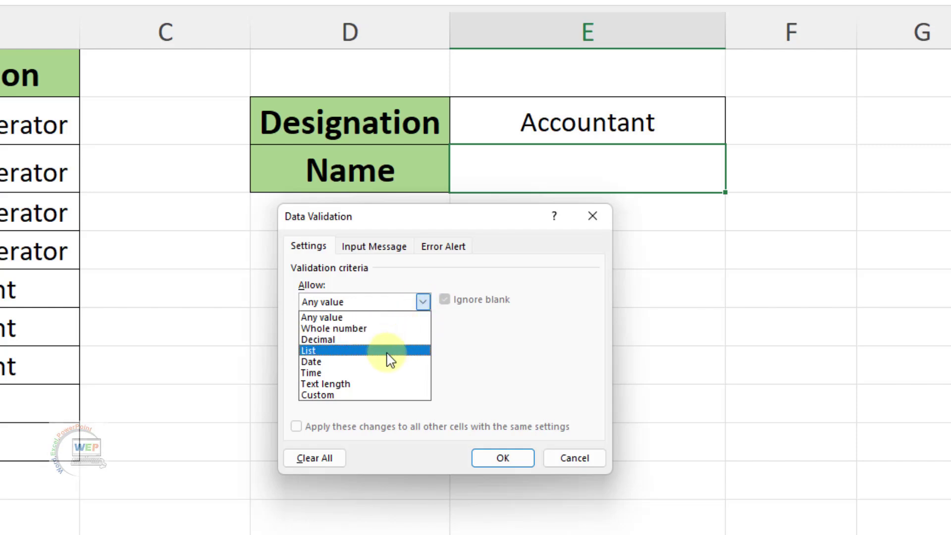
pyautogui.click(391, 352)
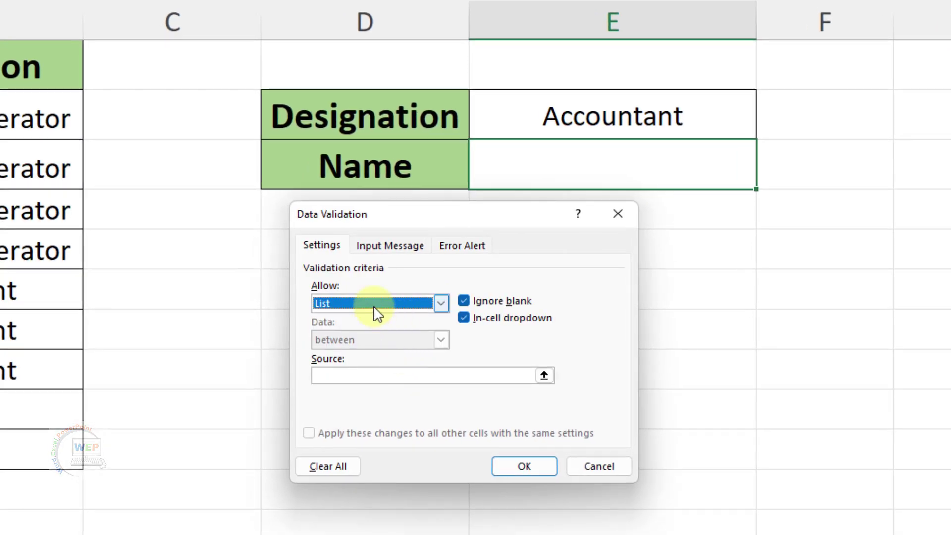
pyautogui.click(342, 377)
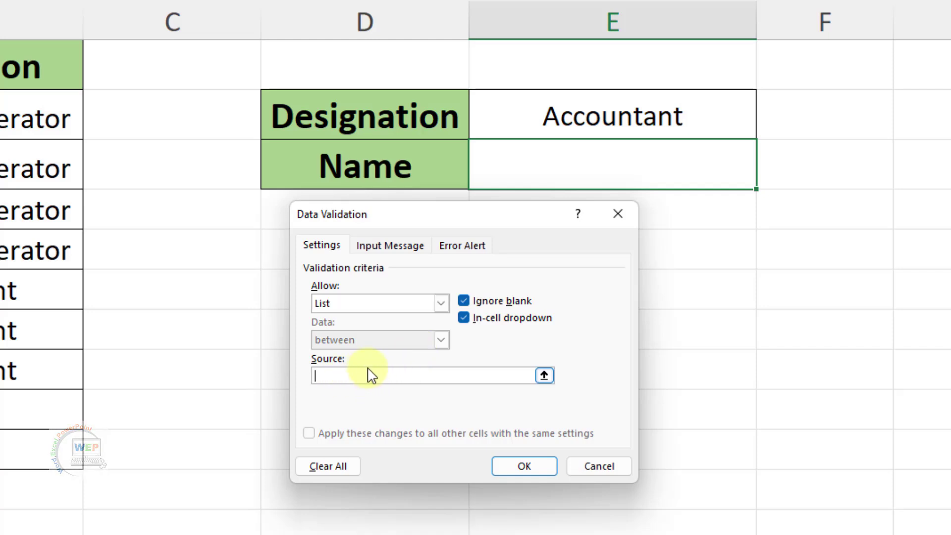
pyautogui.write('=i')
pyautogui.write('ndi')
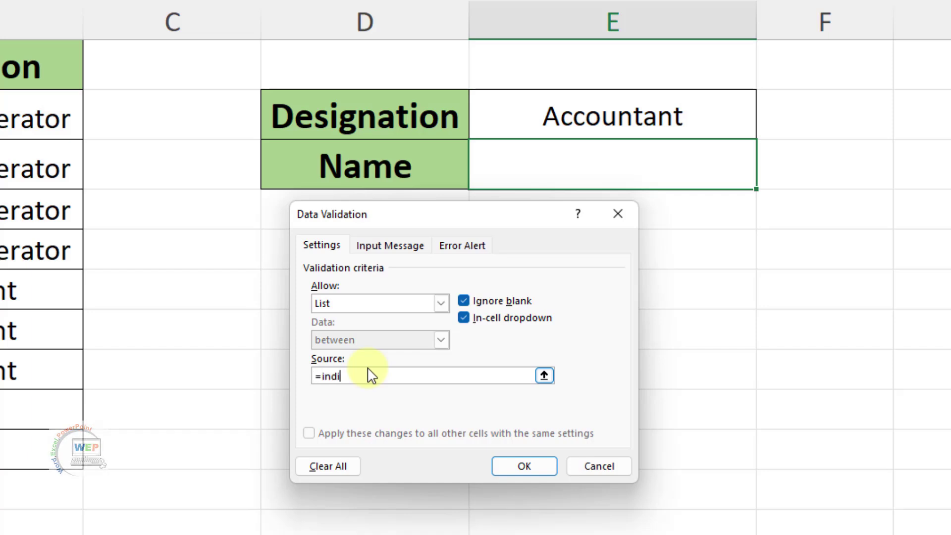
pyautogui.write('rect')
pyautogui.write('(')
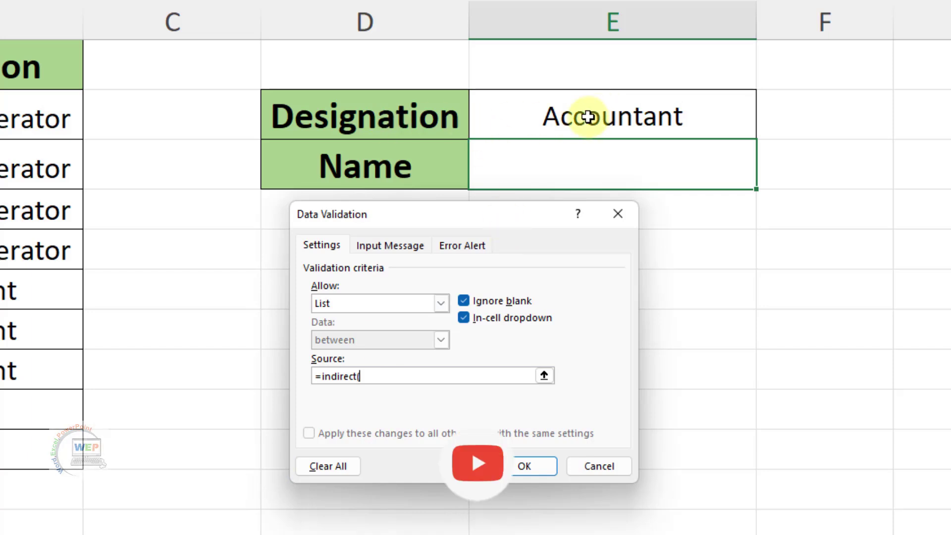
pyautogui.click(611, 121)
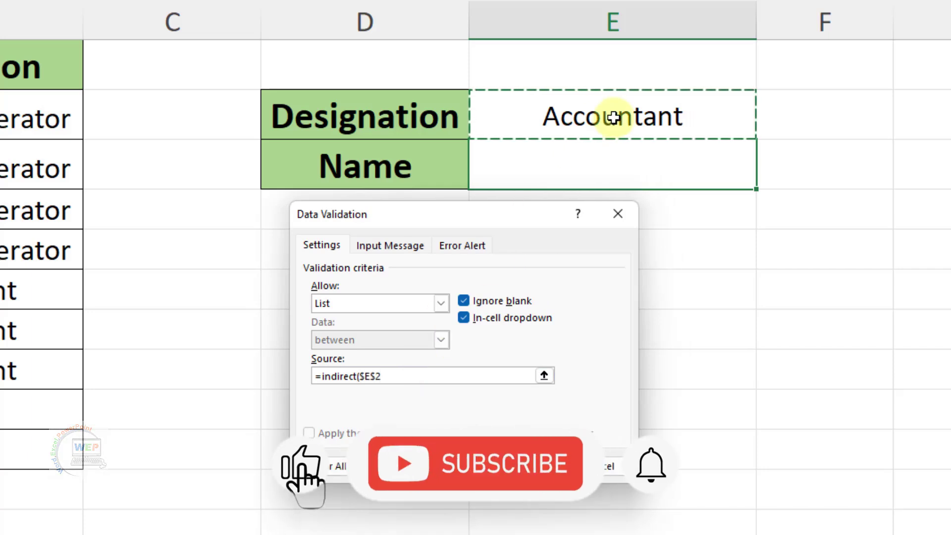
pyautogui.write(')')
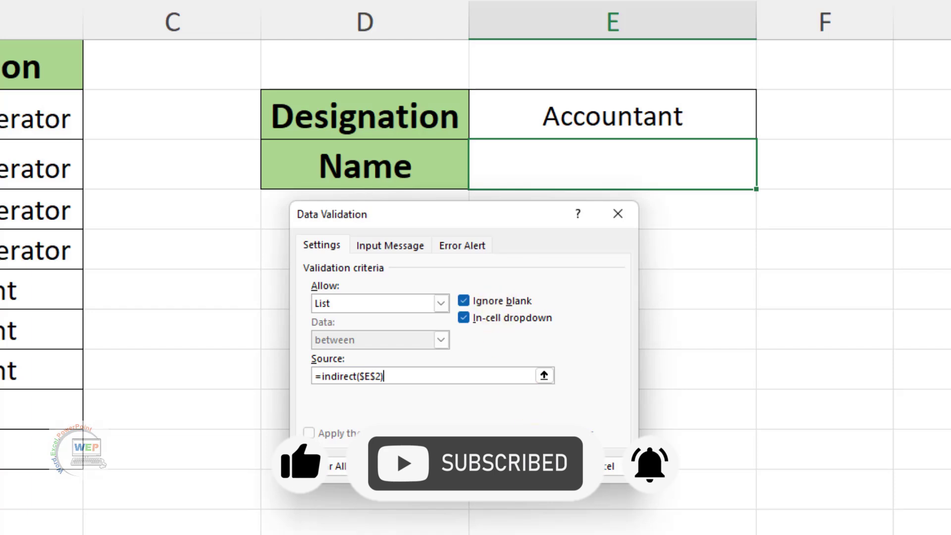
pyautogui.click(526, 466)
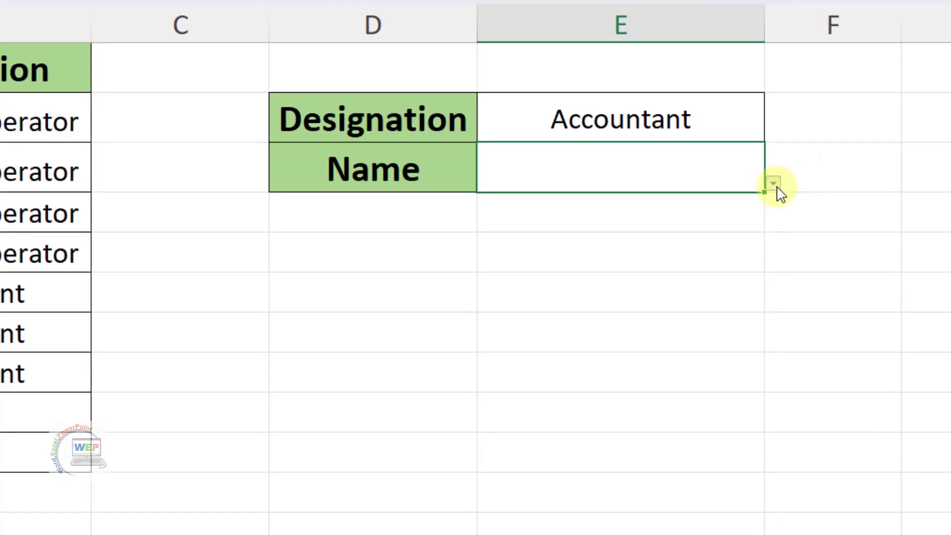
# Pick an accountant's name in E3, then change the designation in E2 to DEO.
pyautogui.click(774, 184)
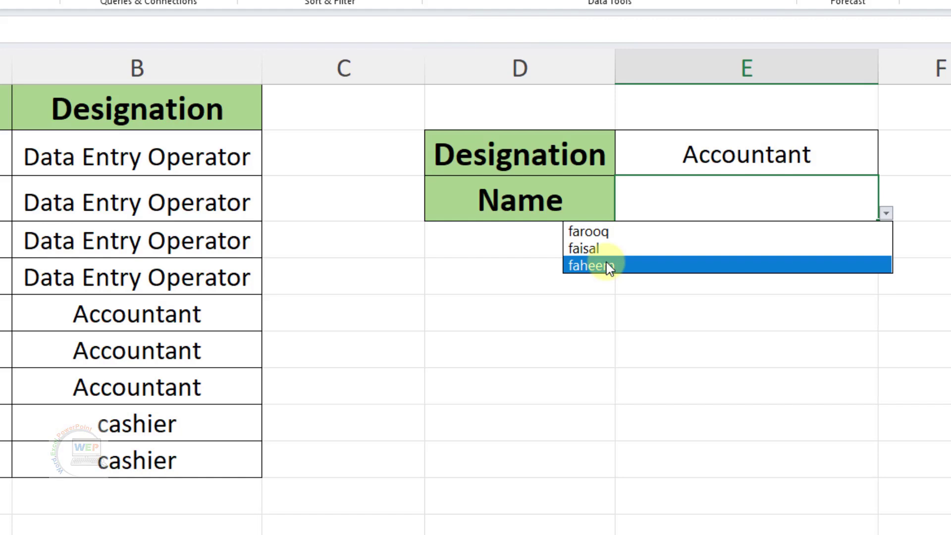
pyautogui.click(608, 266)
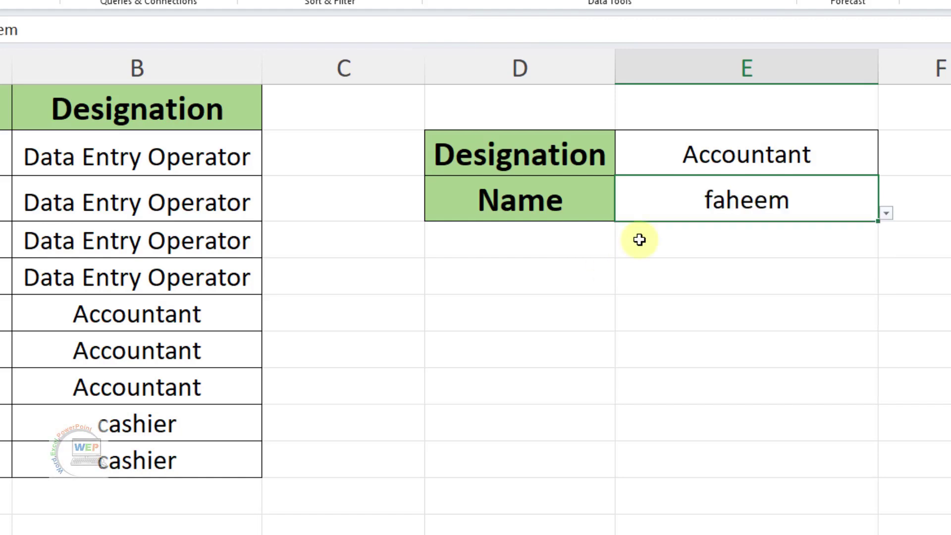
pyautogui.click(822, 157)
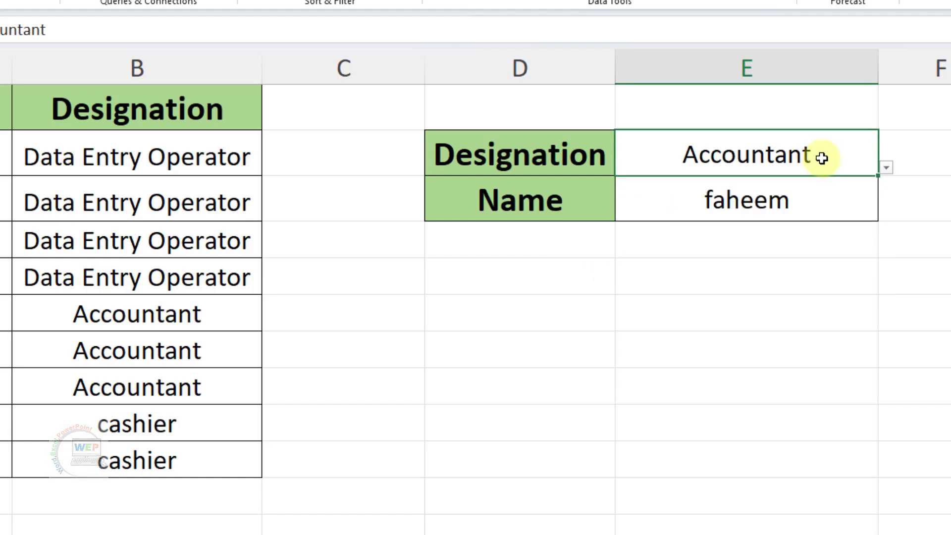
pyautogui.click(887, 167)
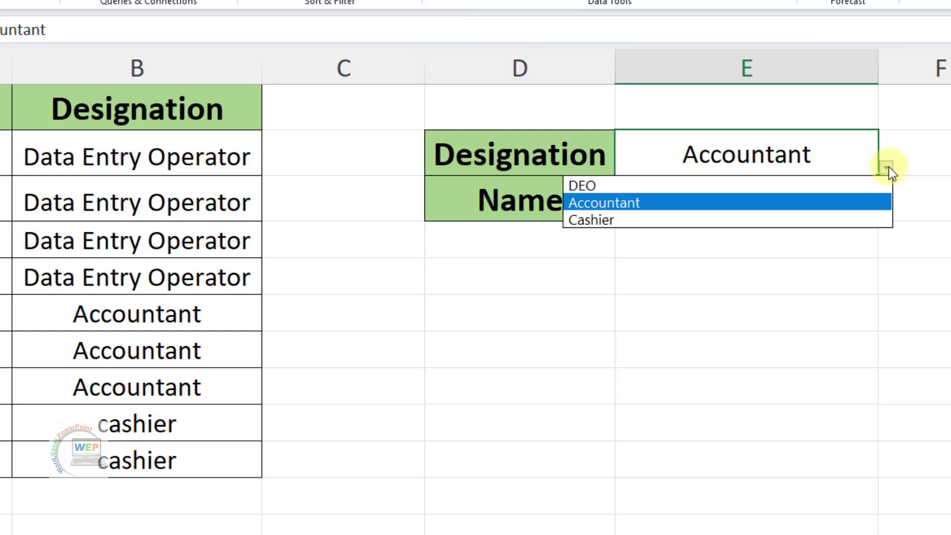
pyautogui.click(652, 186)
# Choose a data entry operator's name from E3's updated list.
pyautogui.click(849, 205)
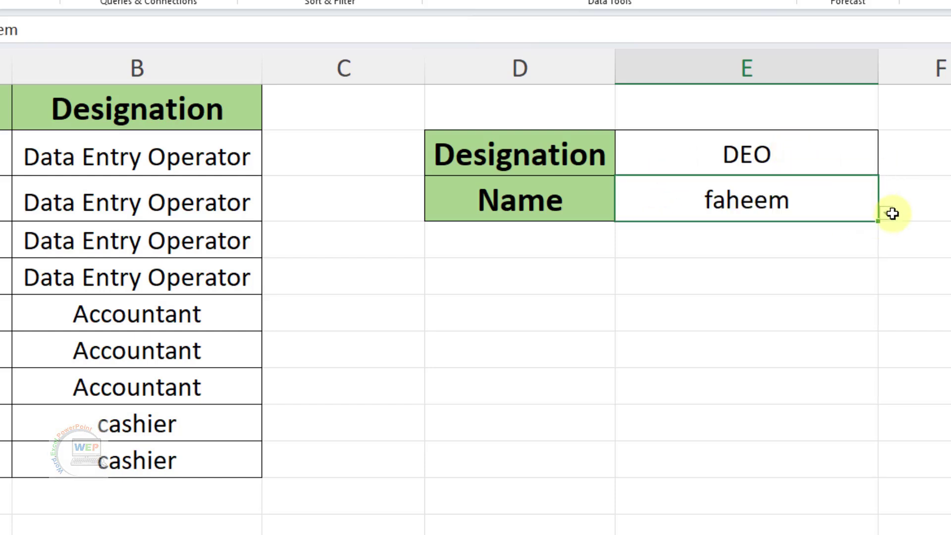
pyautogui.click(887, 214)
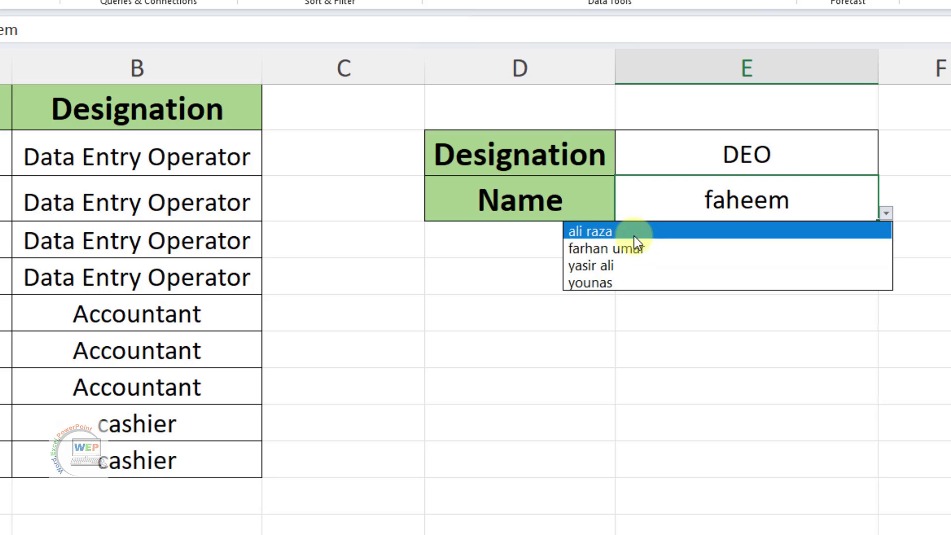
pyautogui.click(630, 264)
pyautogui.click(887, 214)
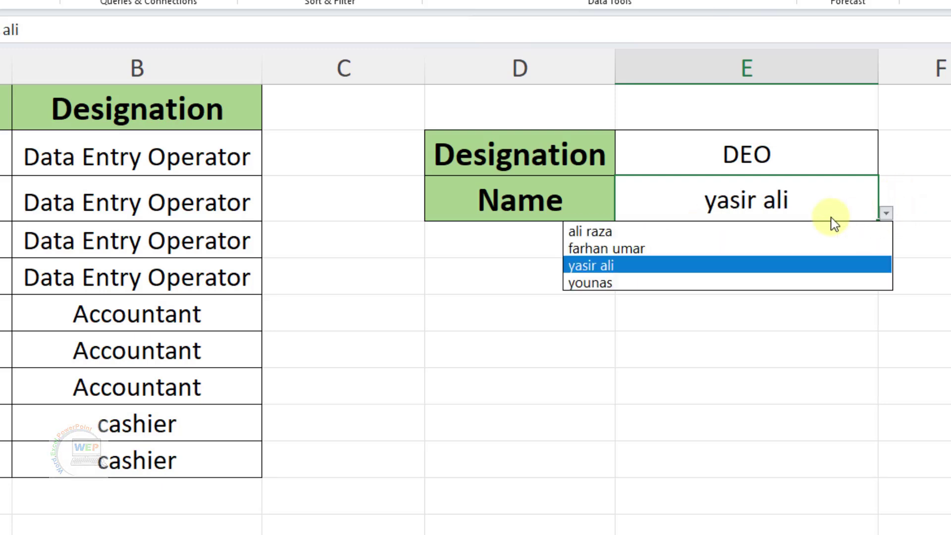